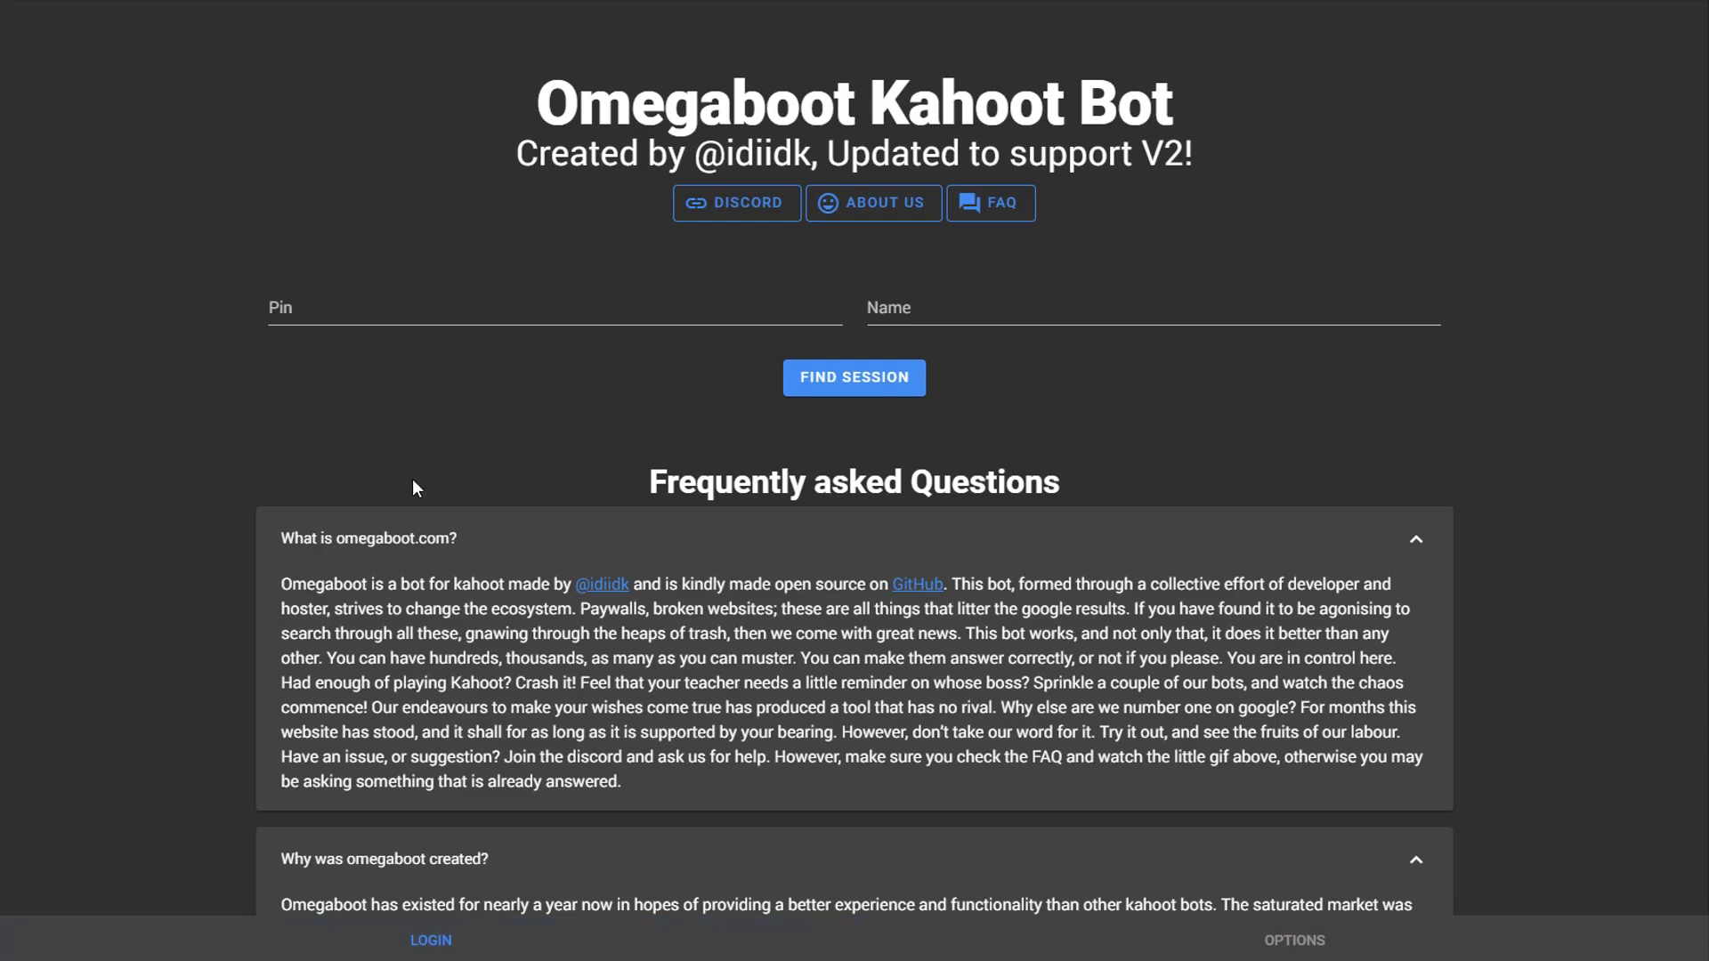
Step: Connect a bot named Oreo to the Kahoot game with PIN 834623
click(354, 313)
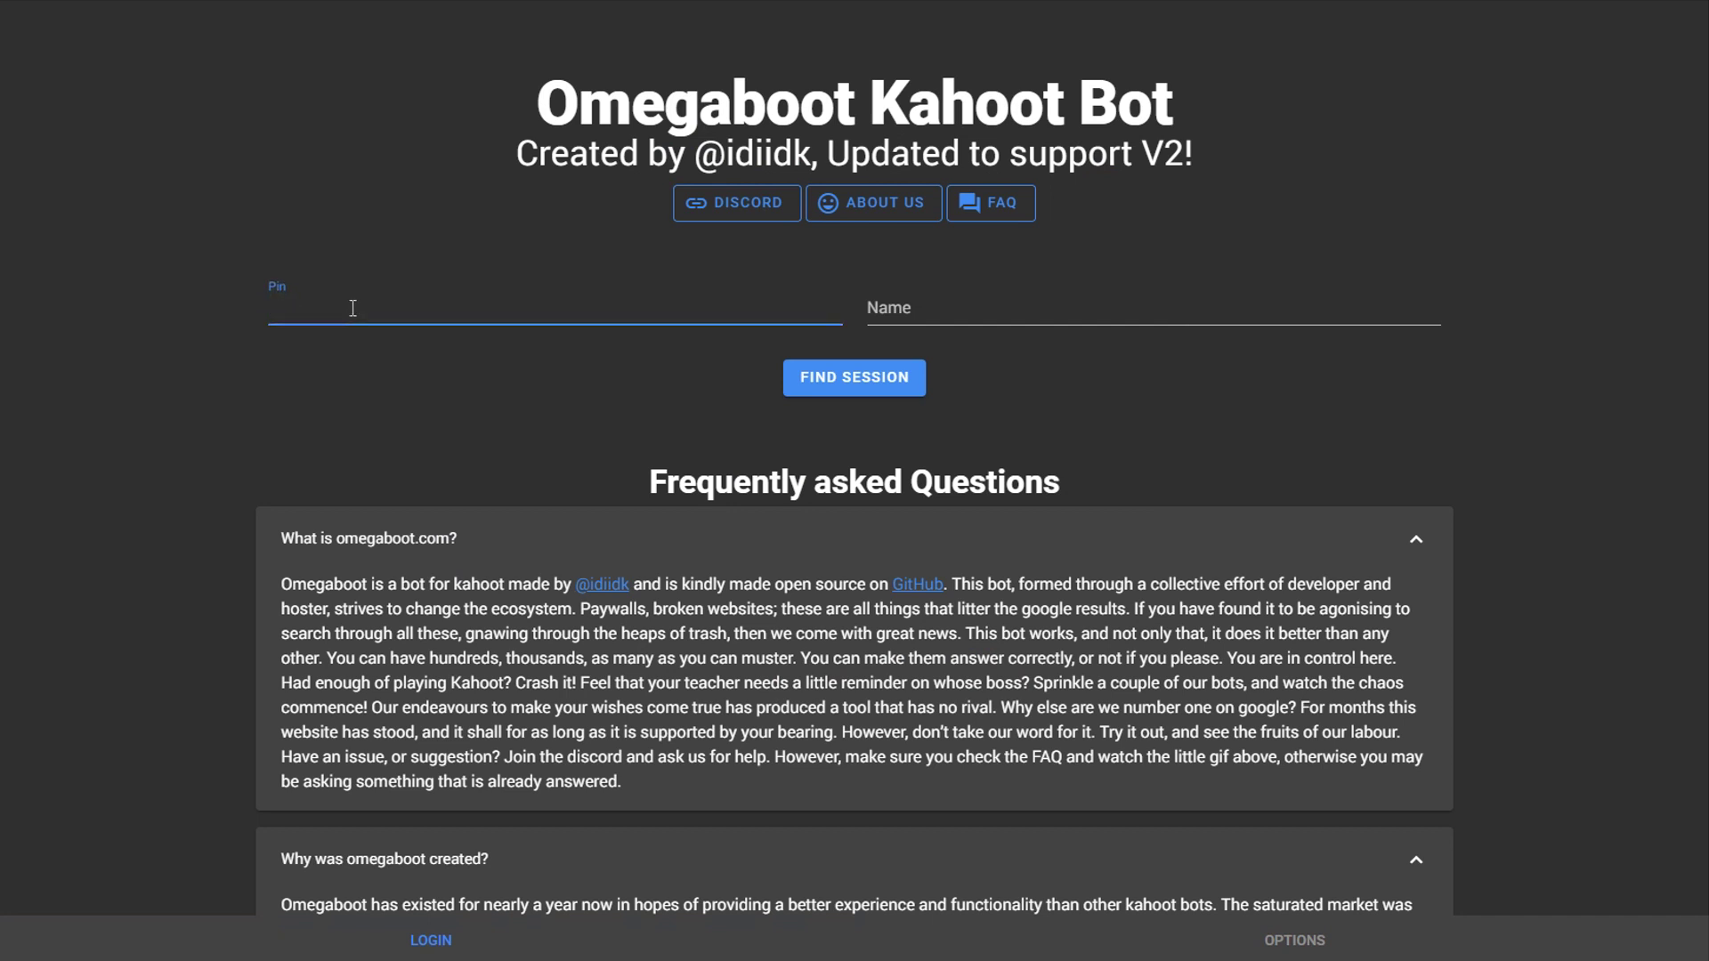
text(834623)
click(878, 312)
text(Oreo)
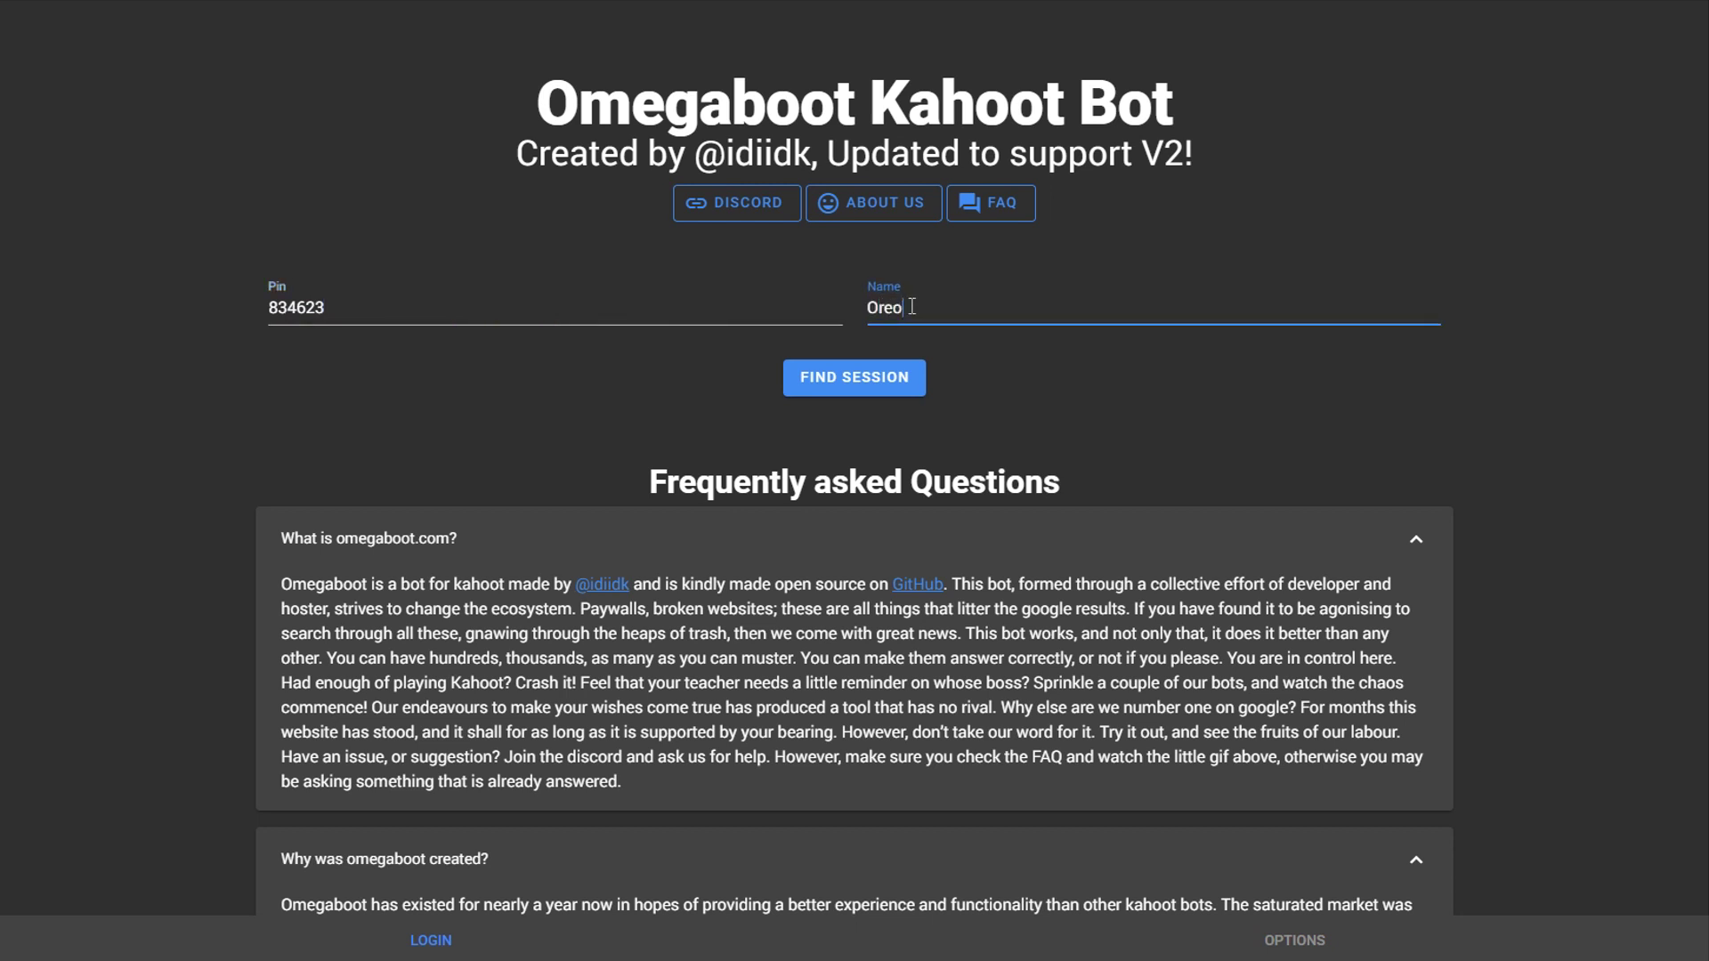
click(903, 387)
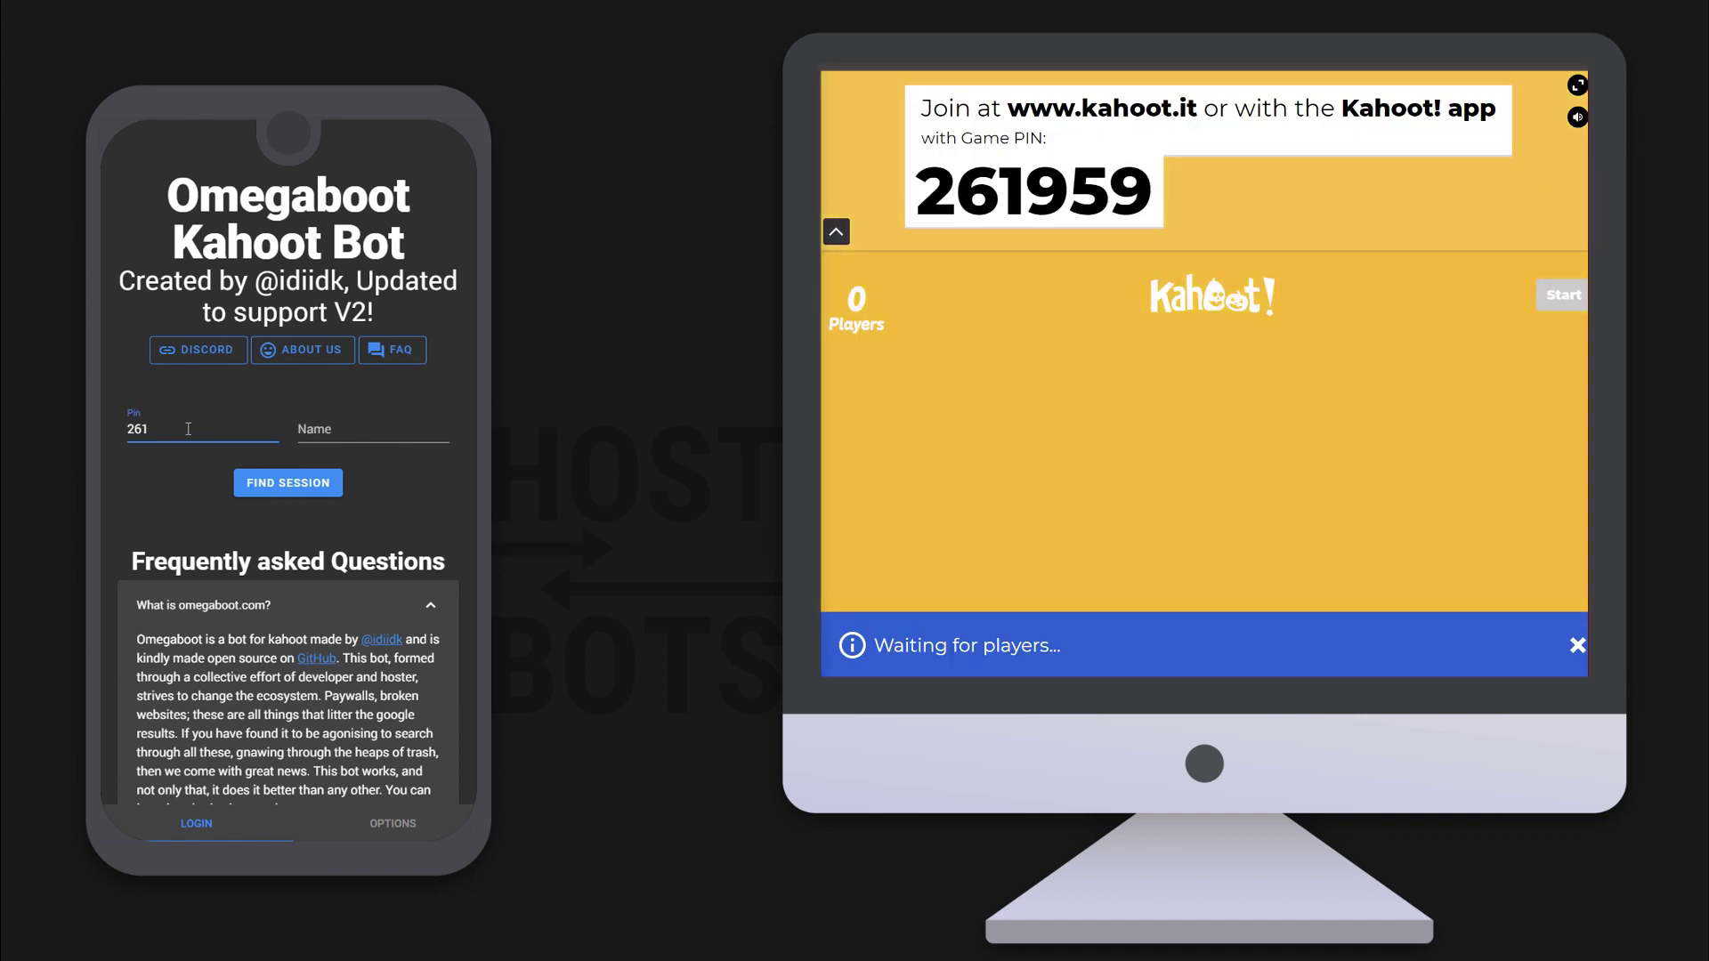
text(959)
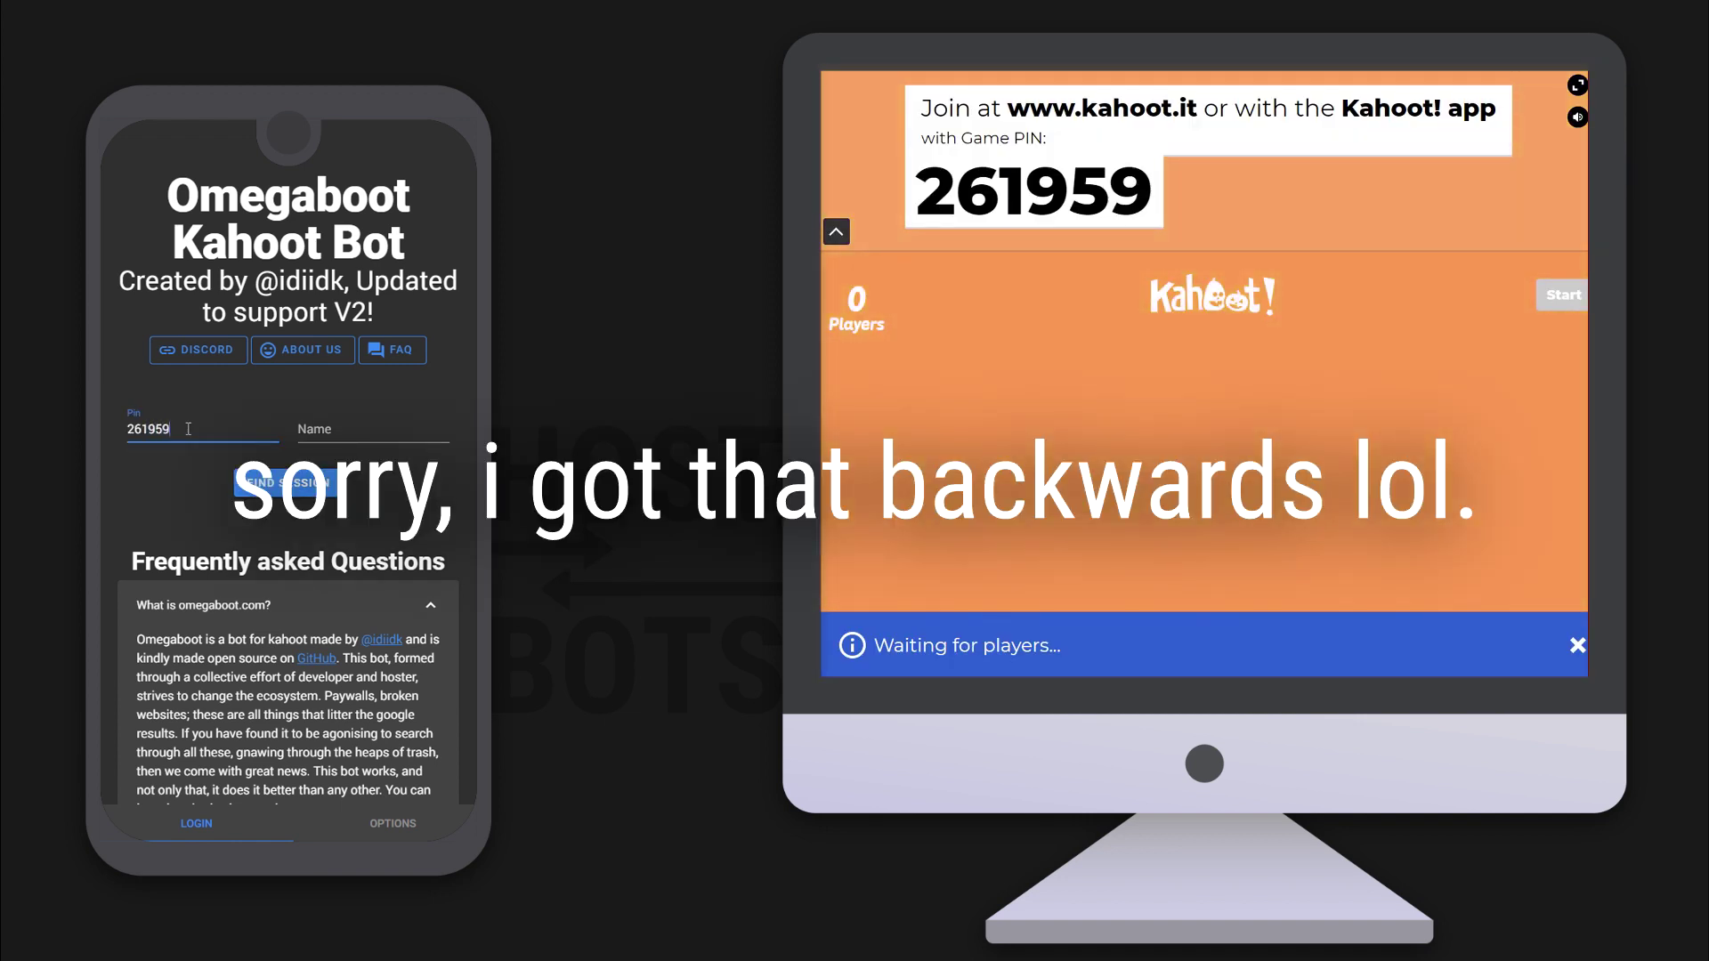
Step: Connect a bot named Starter to game PIN 261959 so it joins the lobby
click(332, 432)
text(Starter)
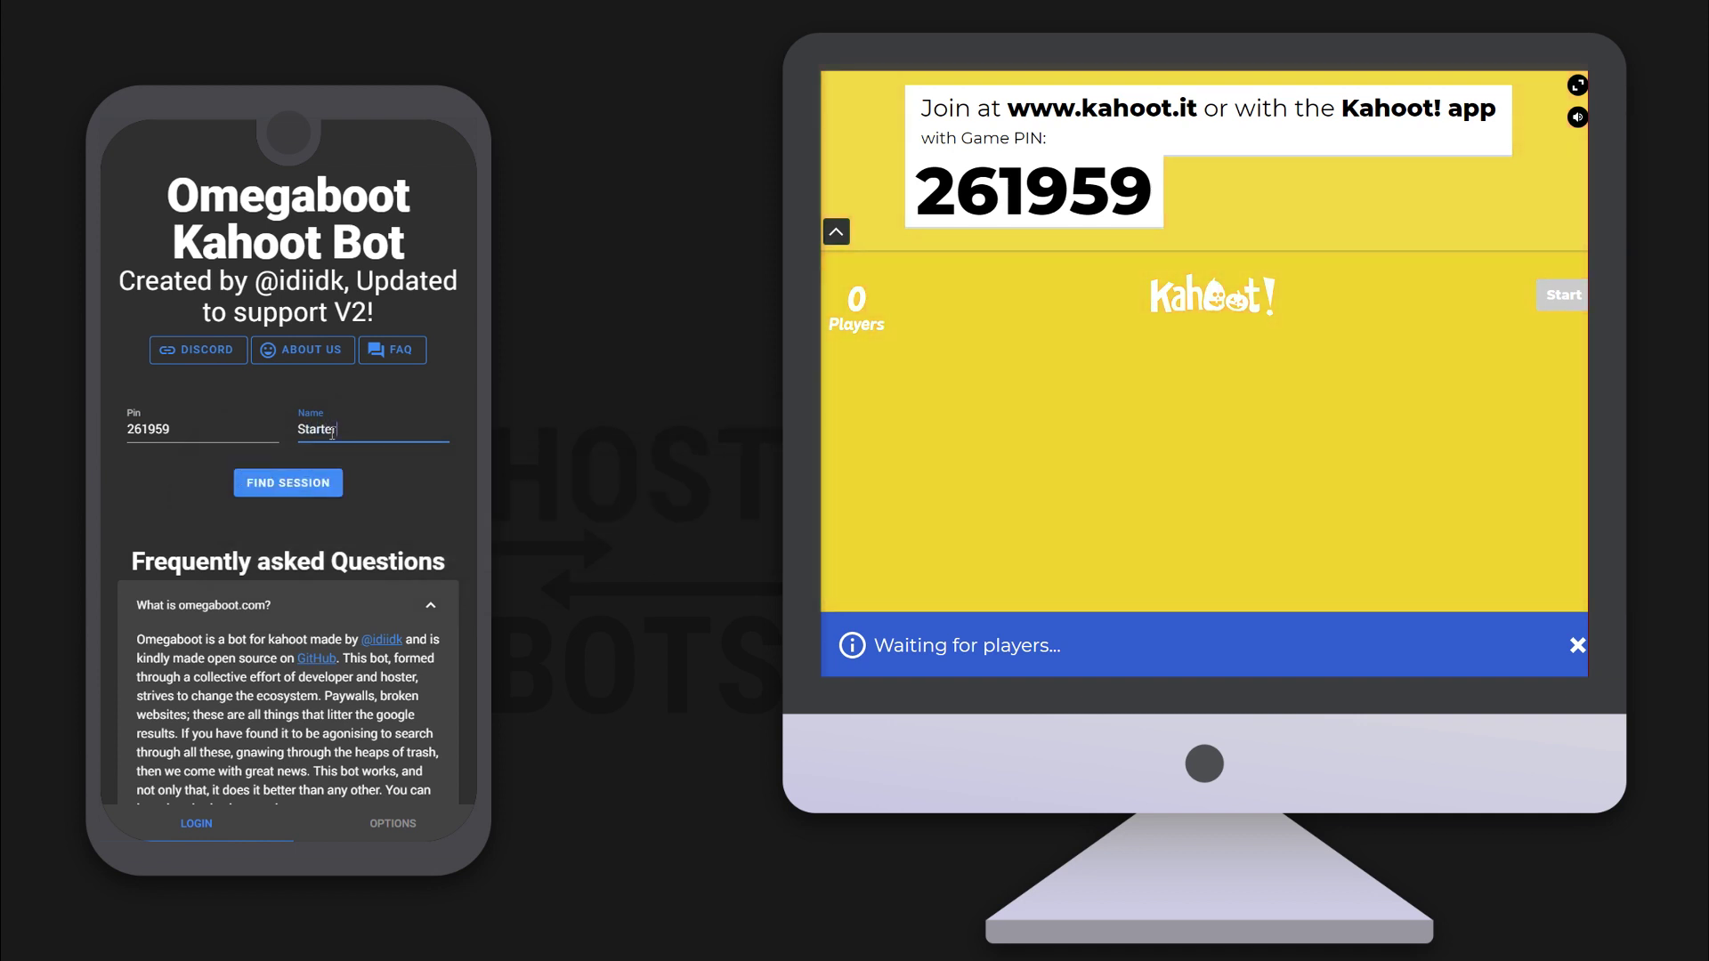
click(317, 487)
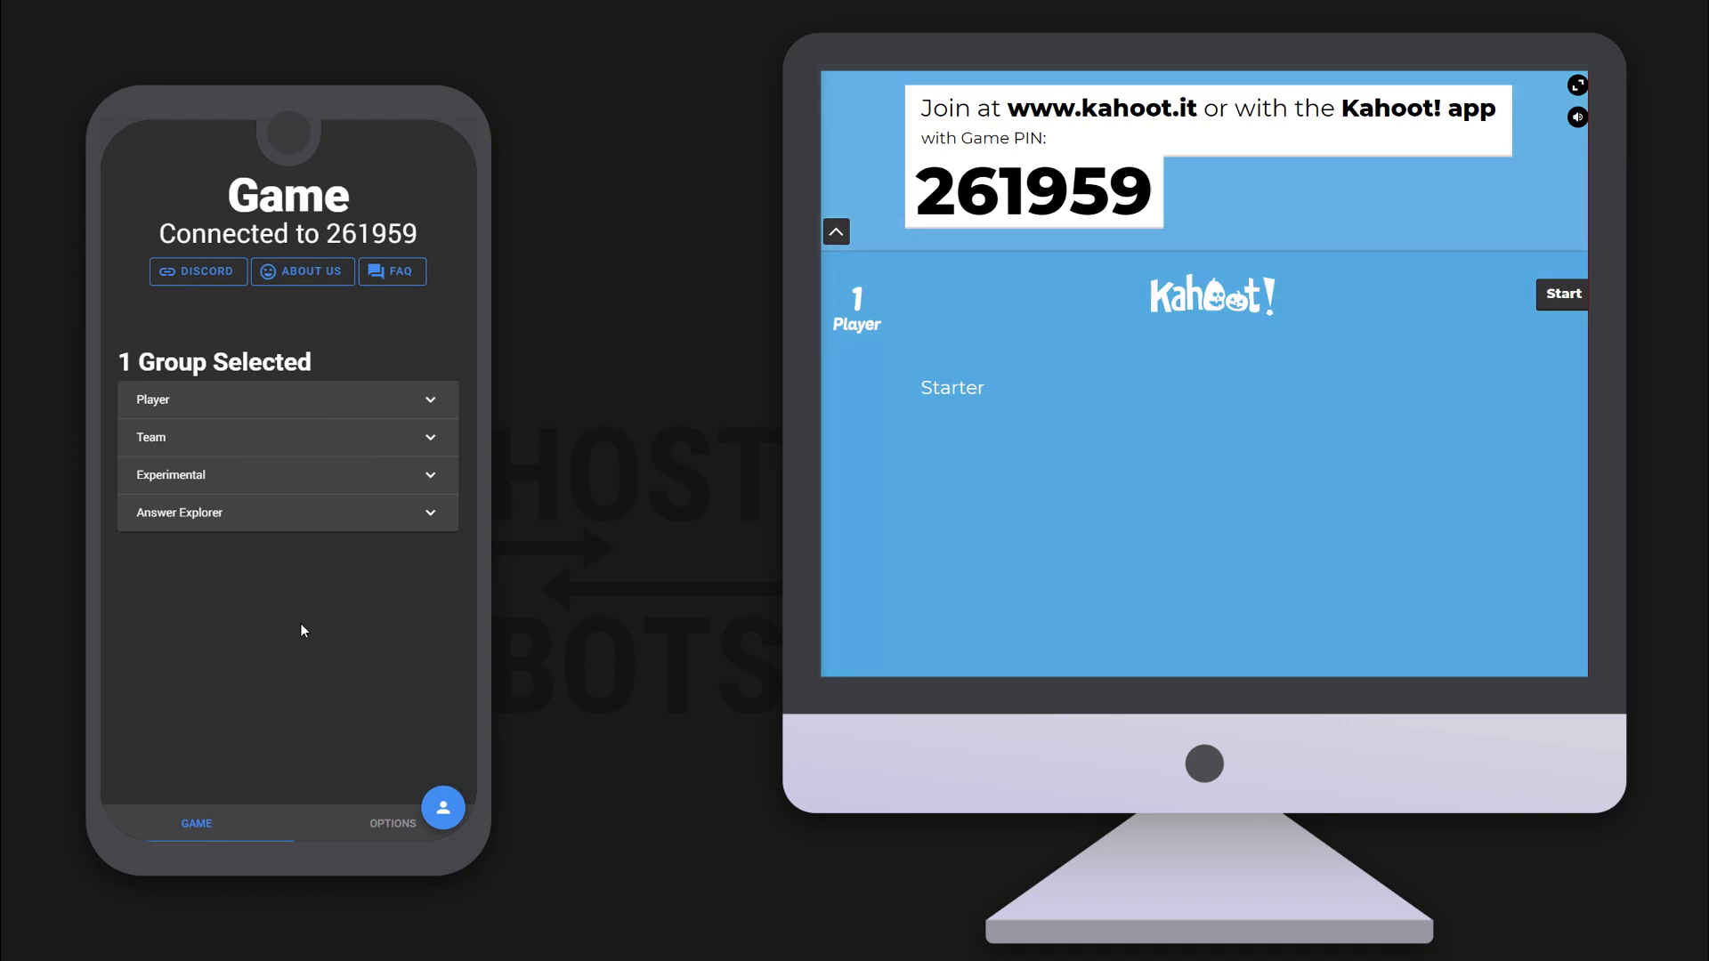
click(441, 806)
Step: Add a bot group named Oreo with an amount of 2
click(252, 768)
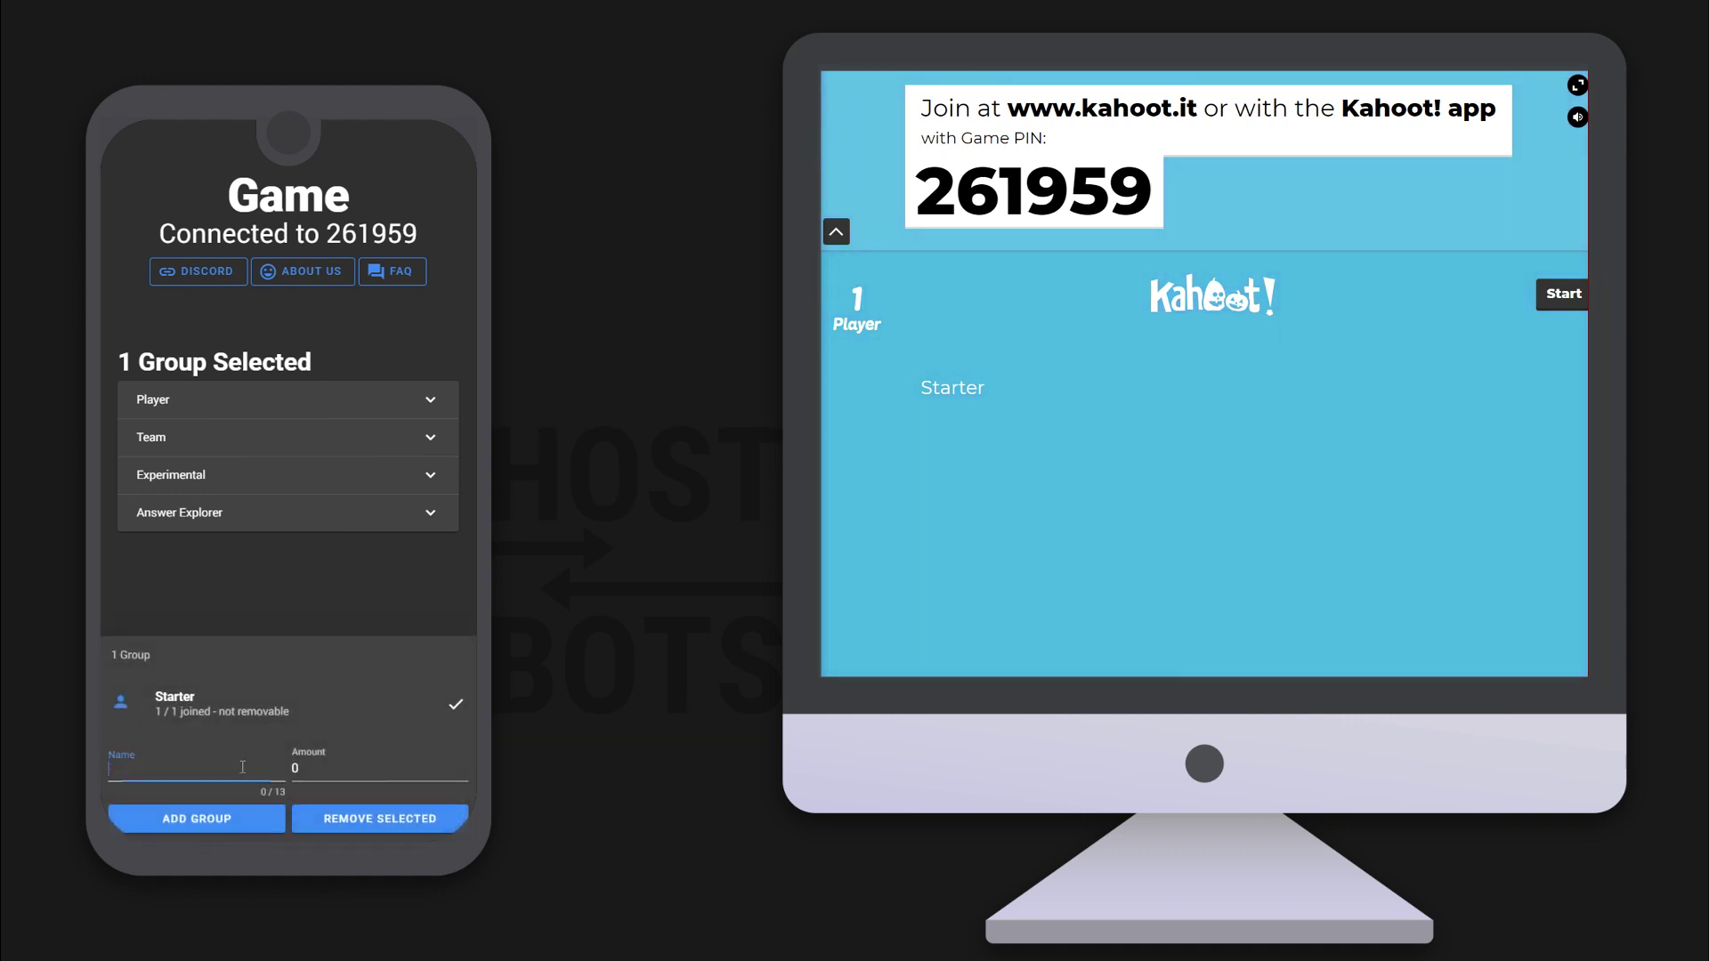
text(Oreo)
click(301, 769)
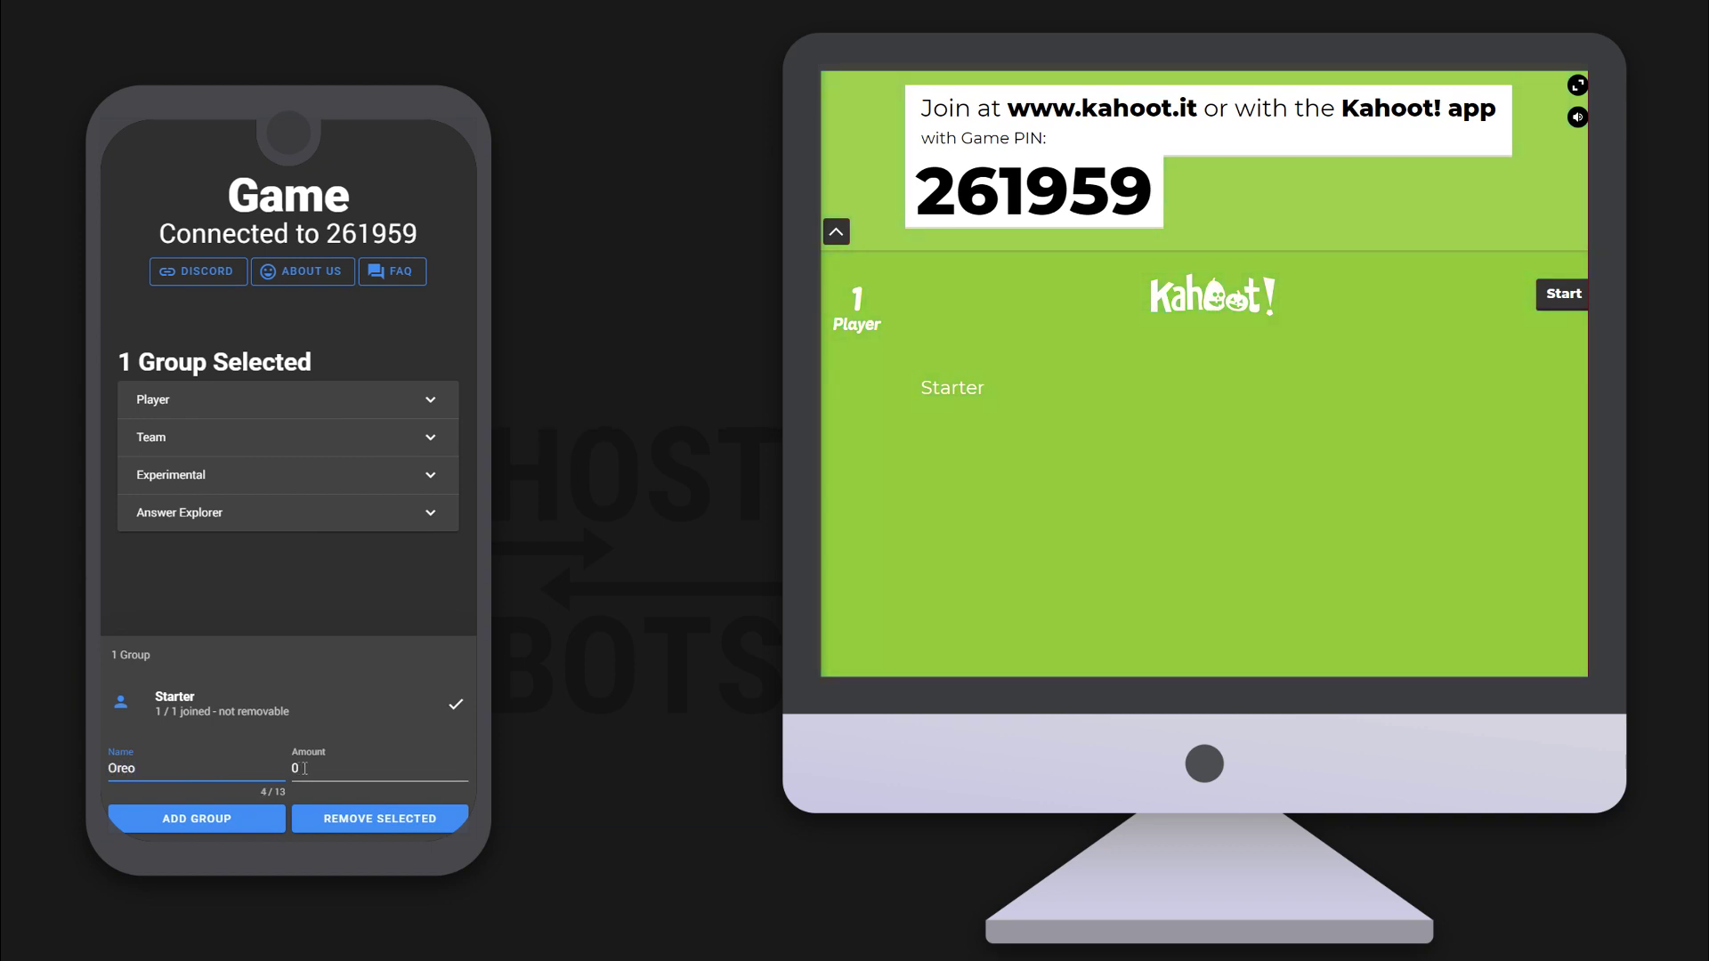
text(2)
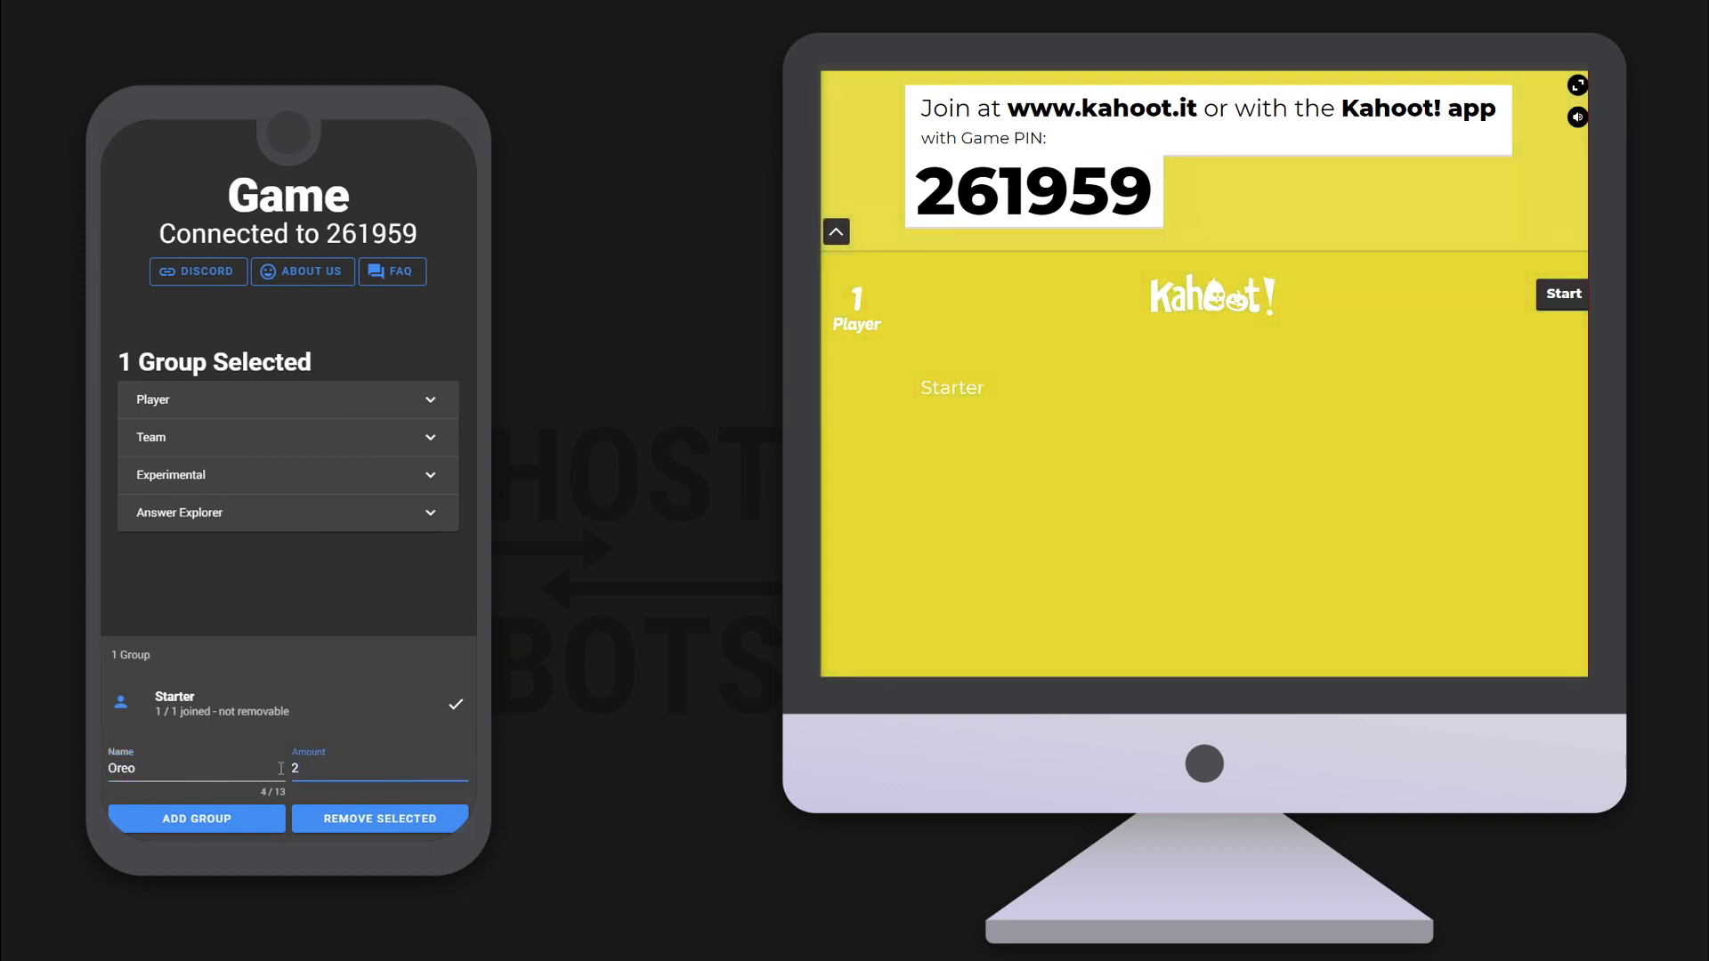
click(199, 819)
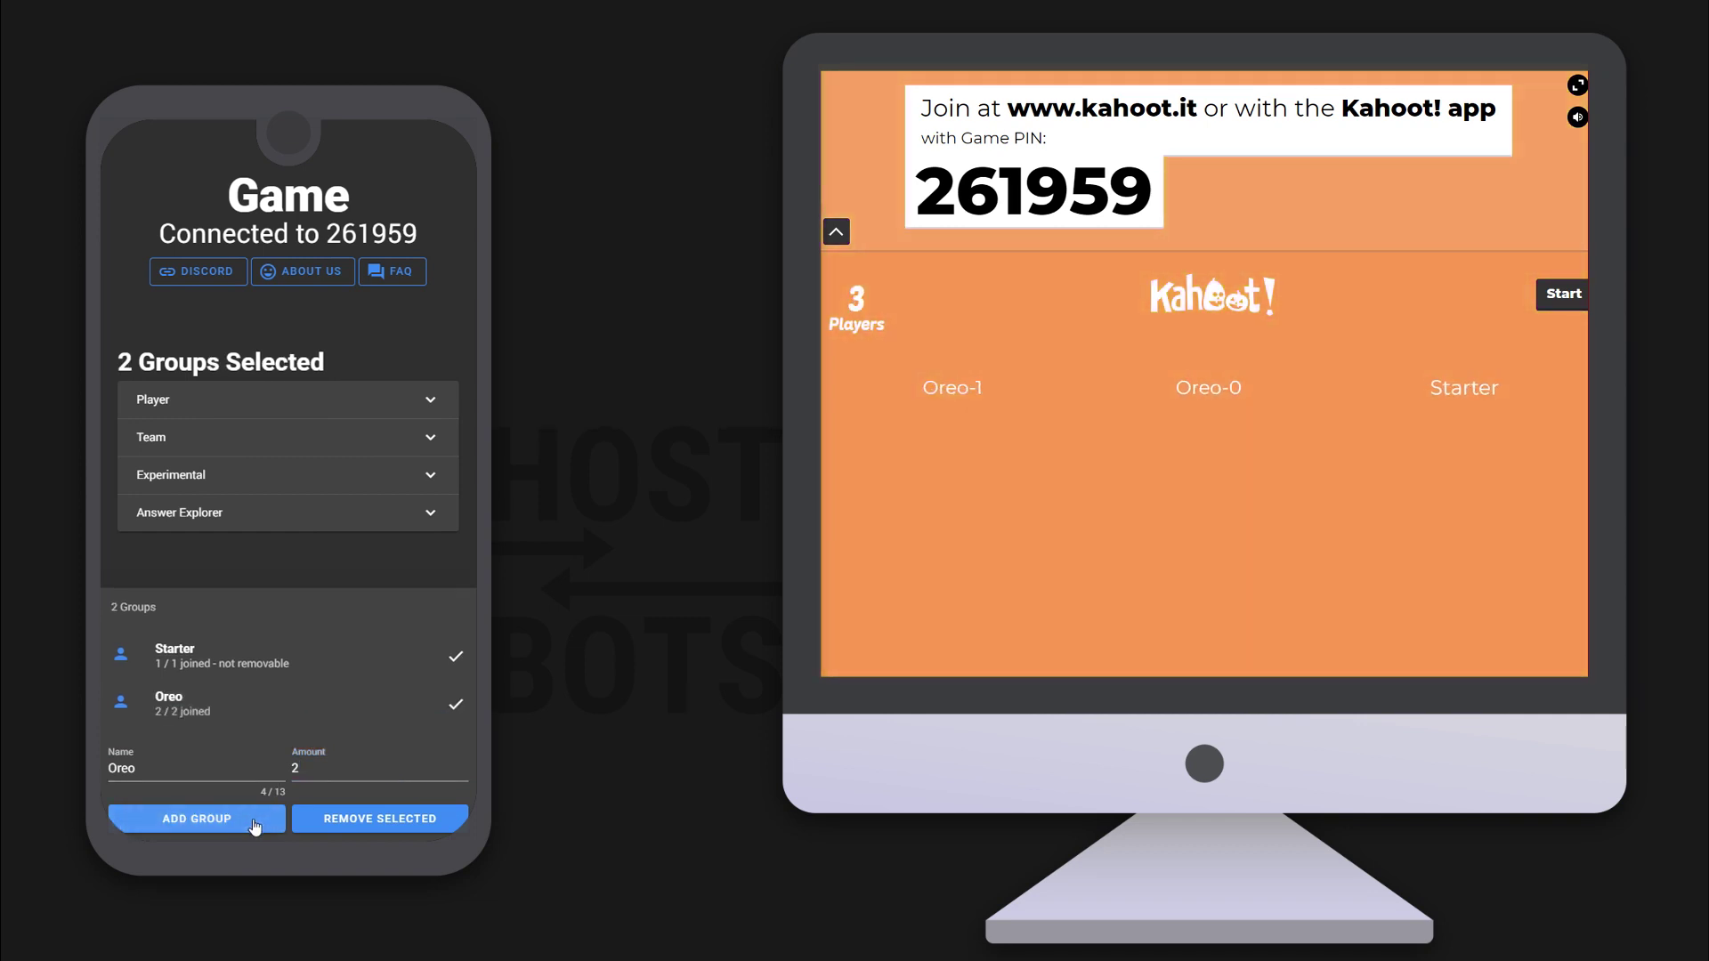
Step: Add a one-bot Subscribe group, bringing the lobby to four players
click(192, 770)
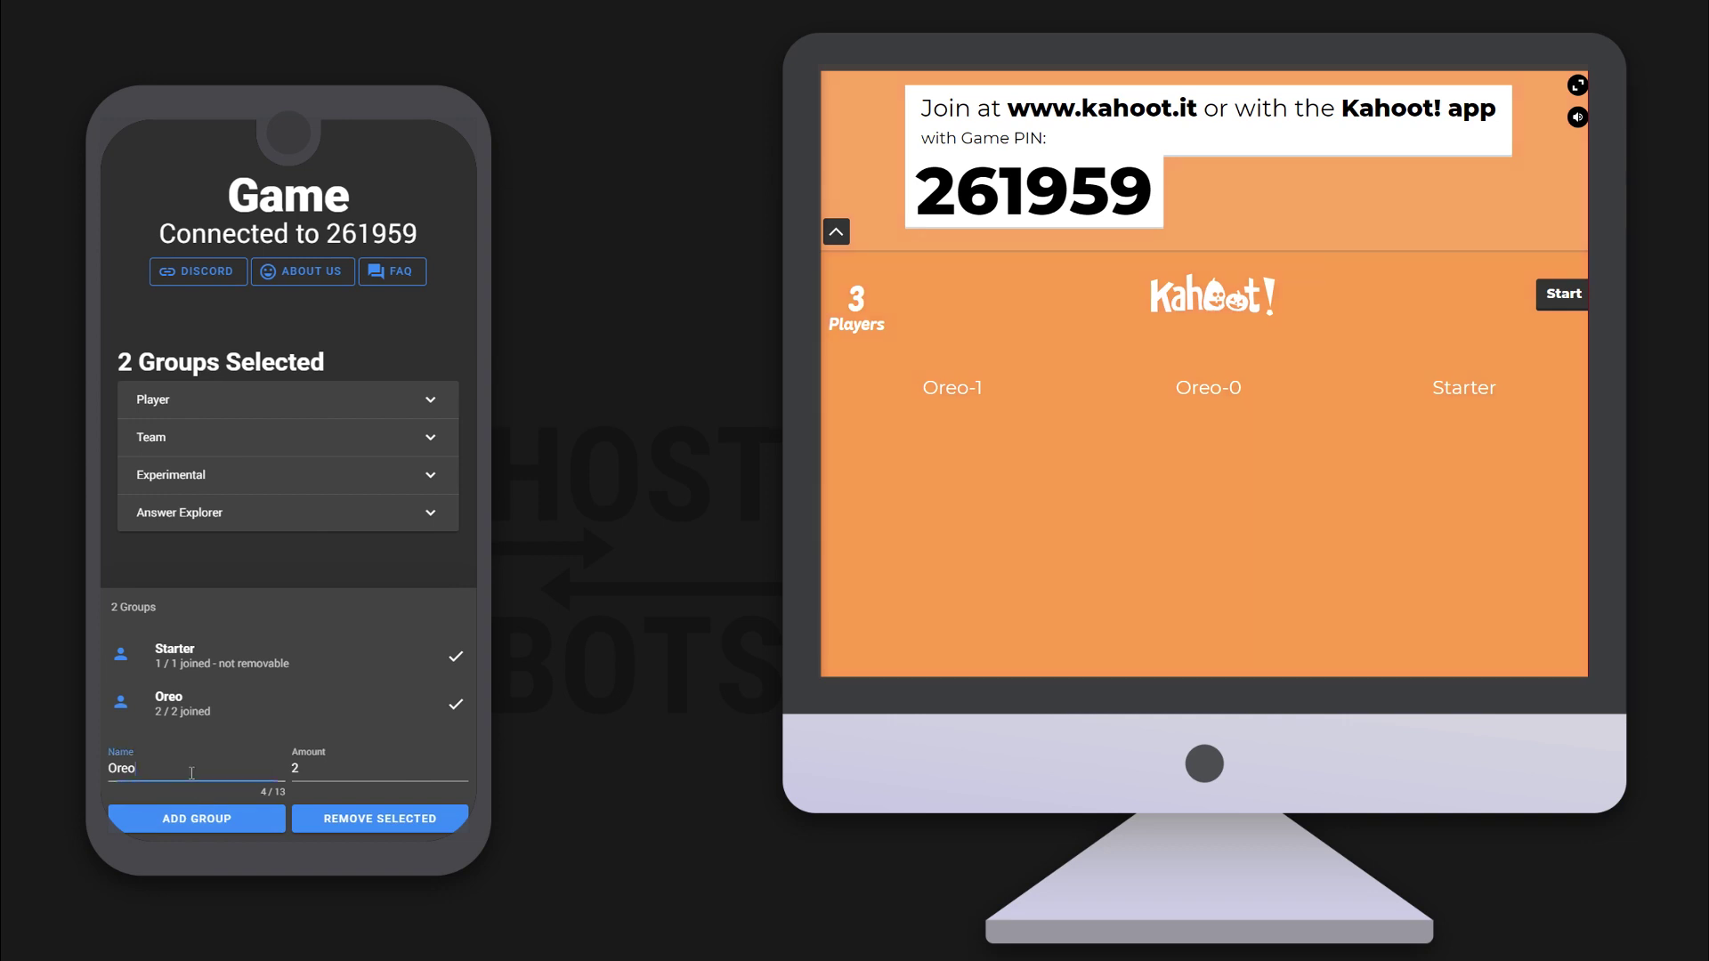
key(ctrl+a)
text(Subscribe)
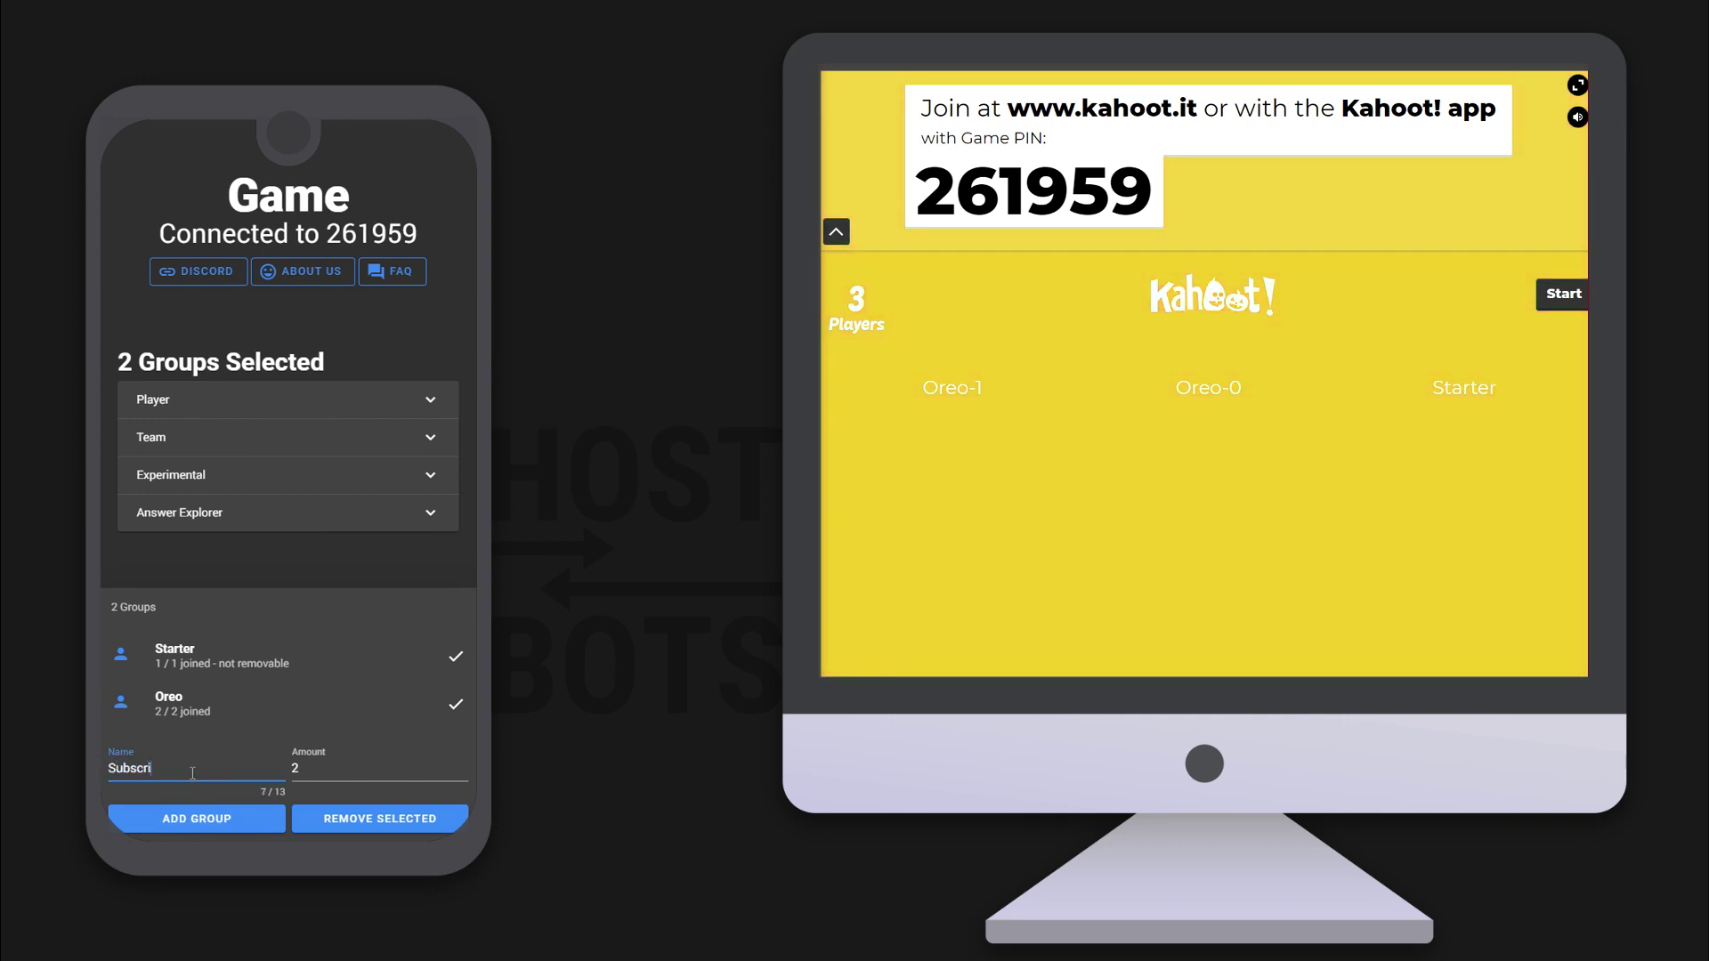
click(375, 770)
key(ctrl+a)
text(1)
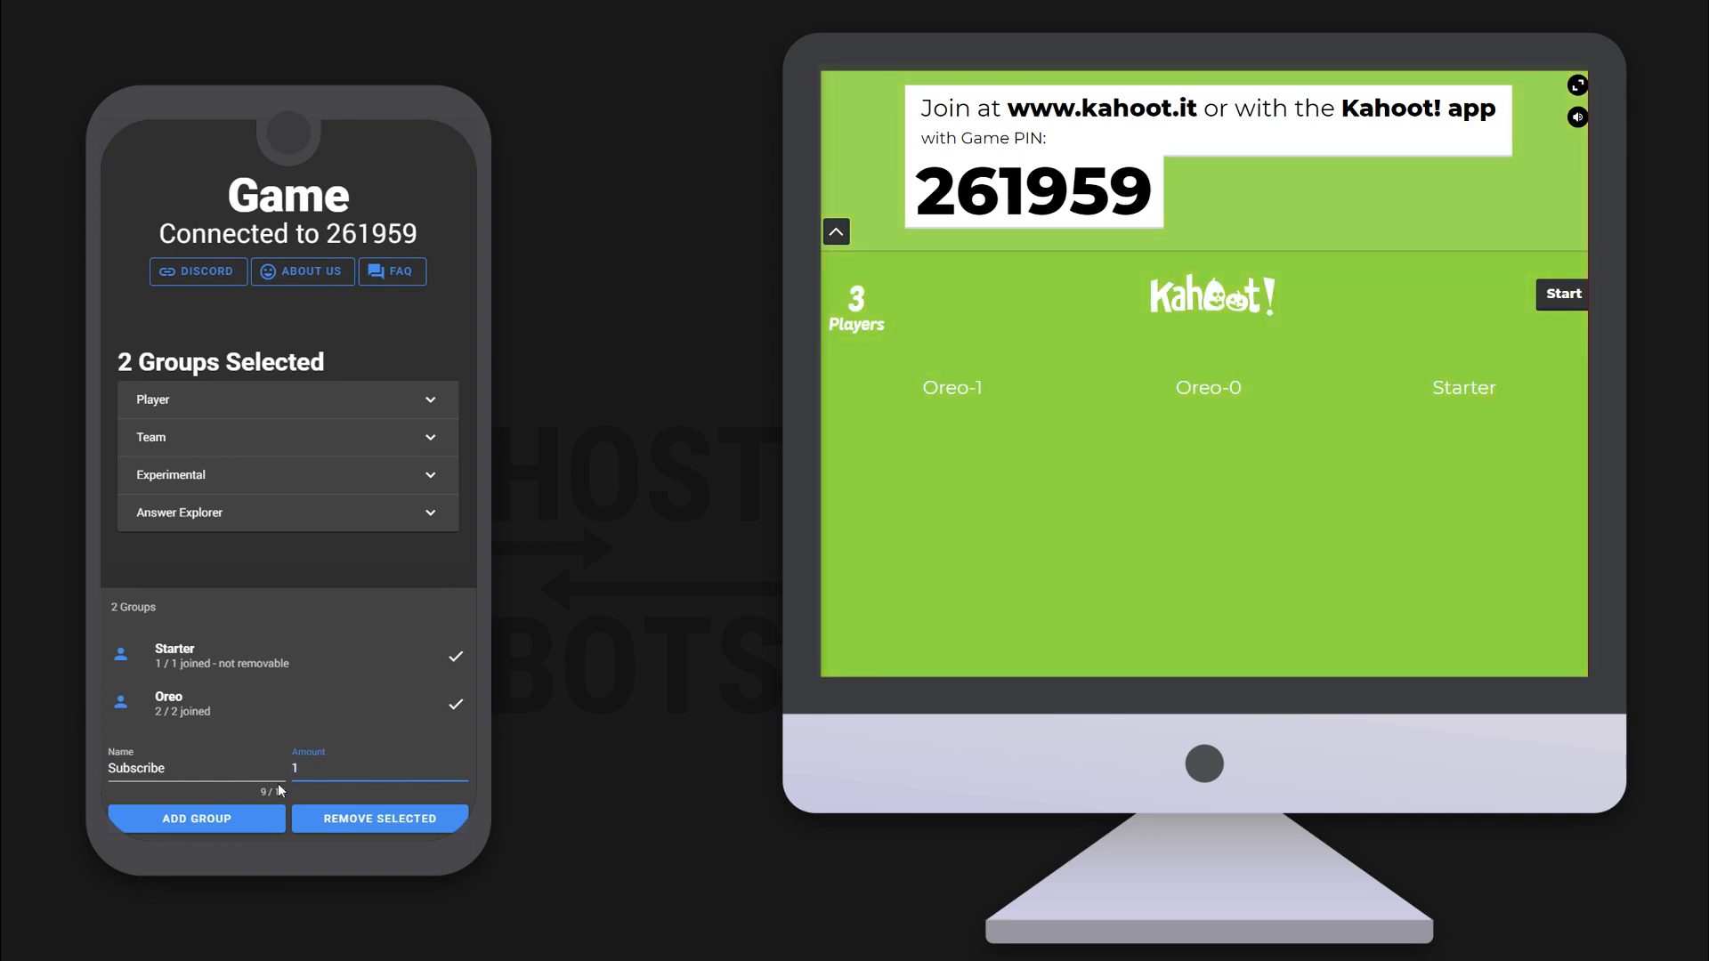
click(249, 823)
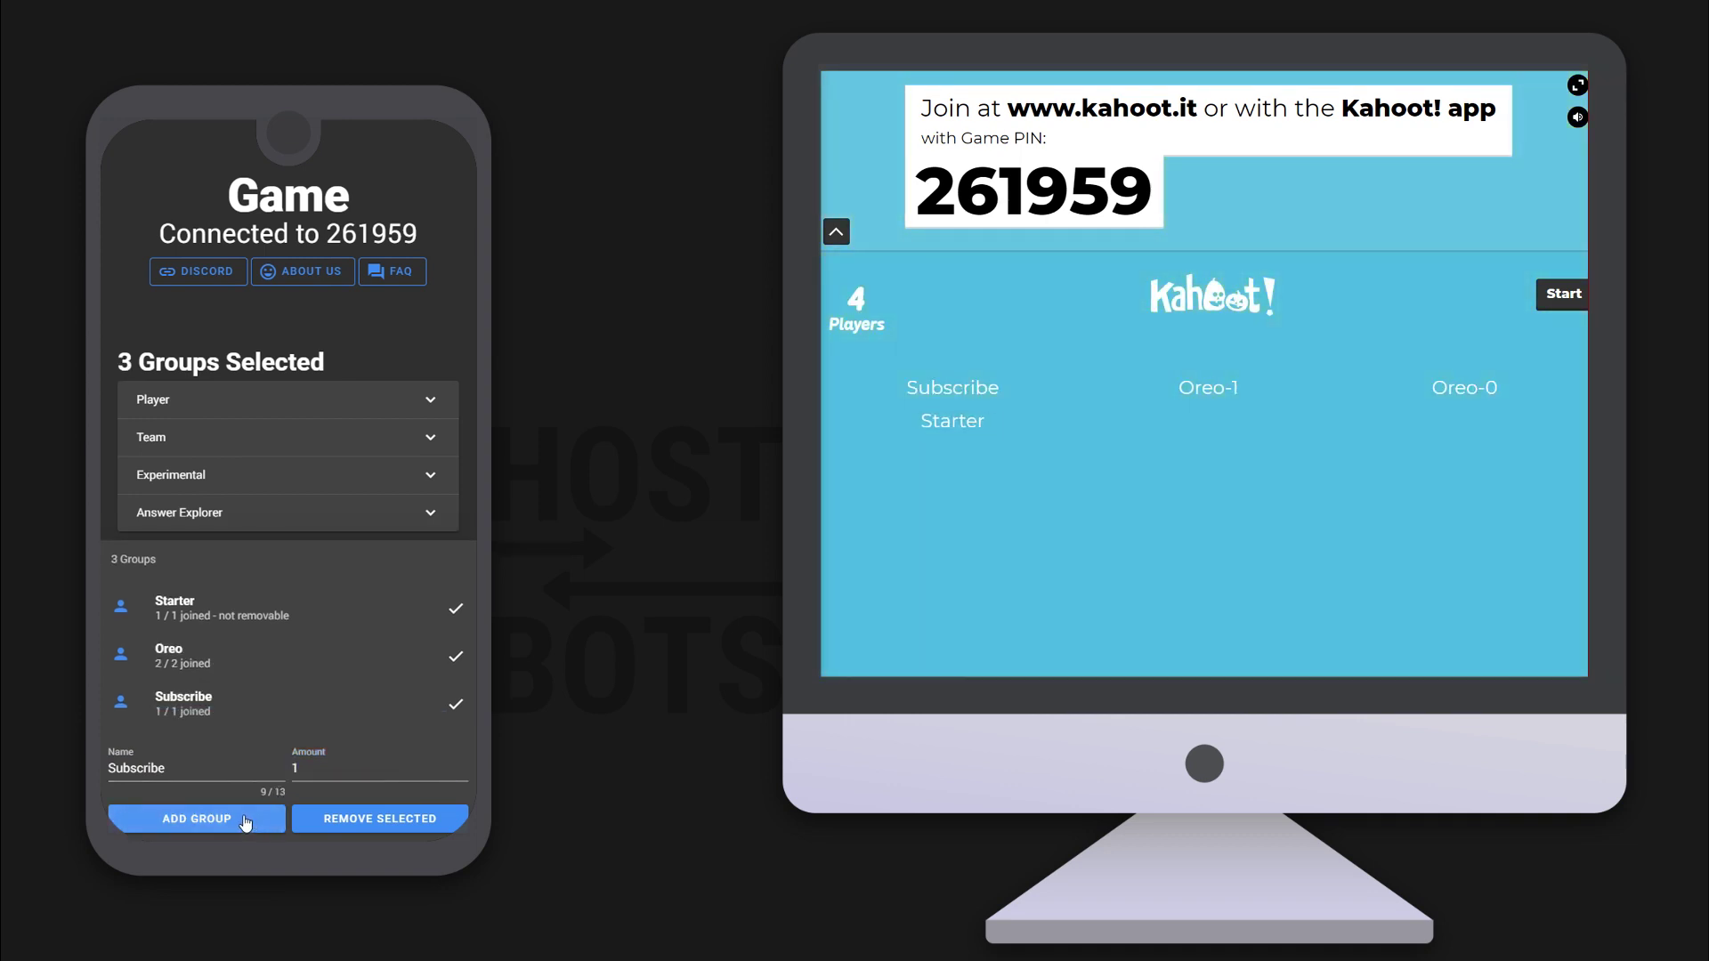
click(391, 349)
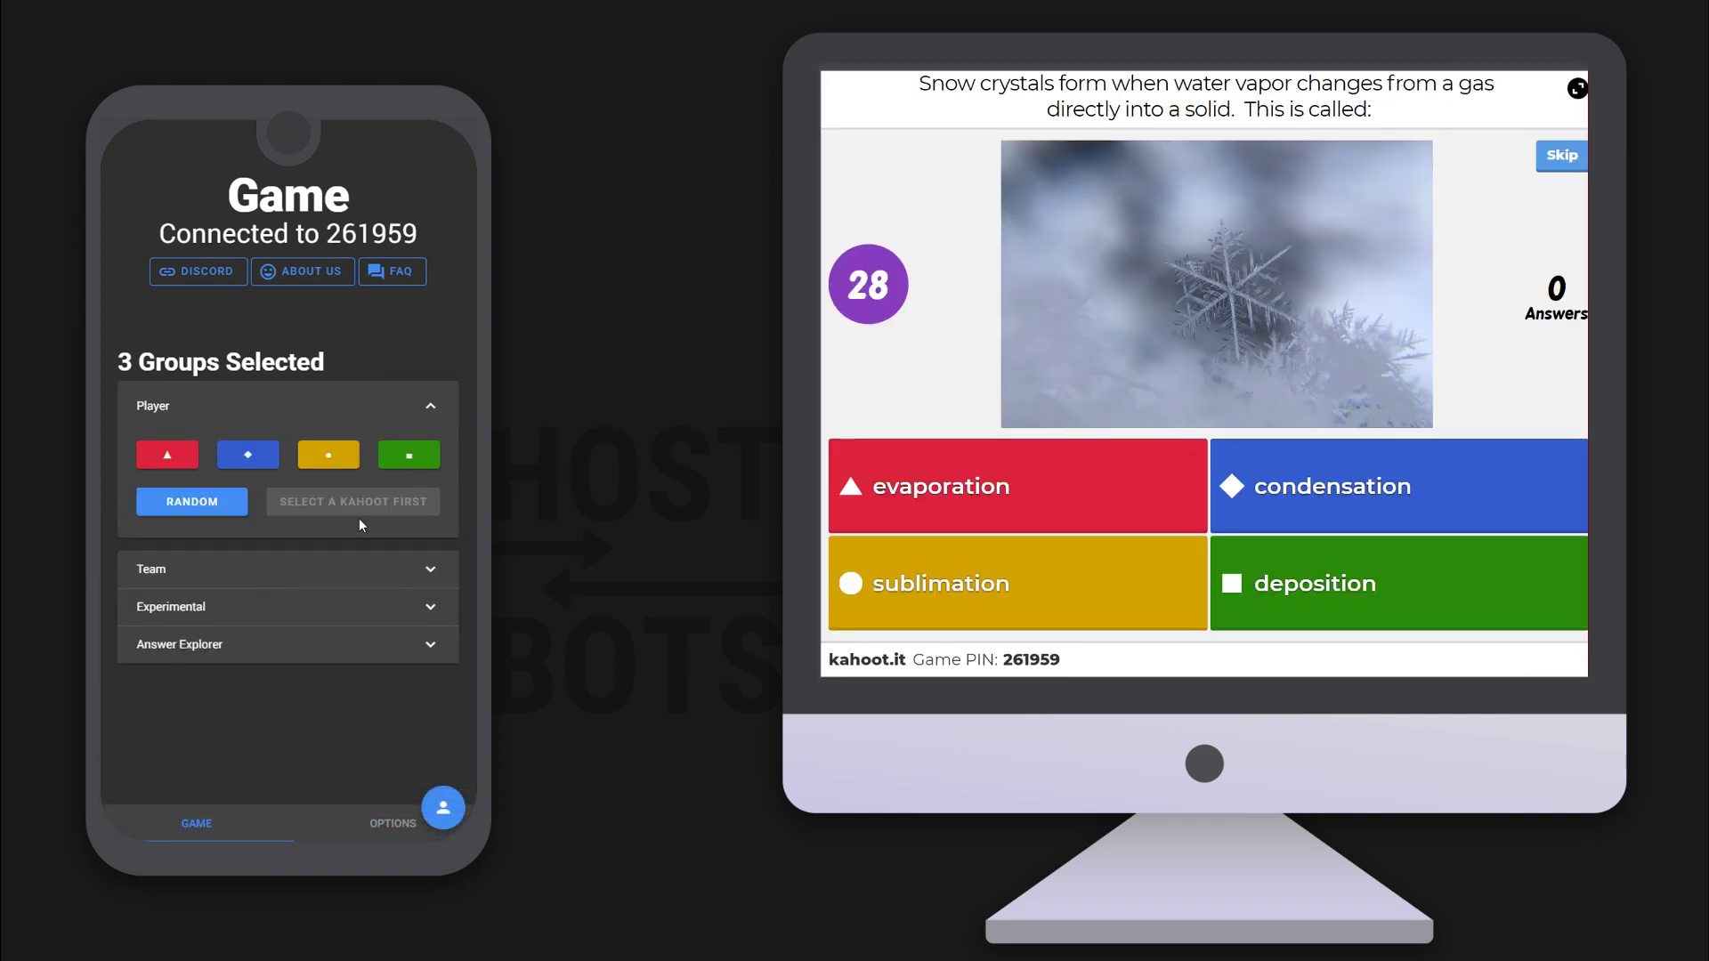
Step: Answer 'deposition' with all four bots and advance the quiz to the scoreboard
click(411, 456)
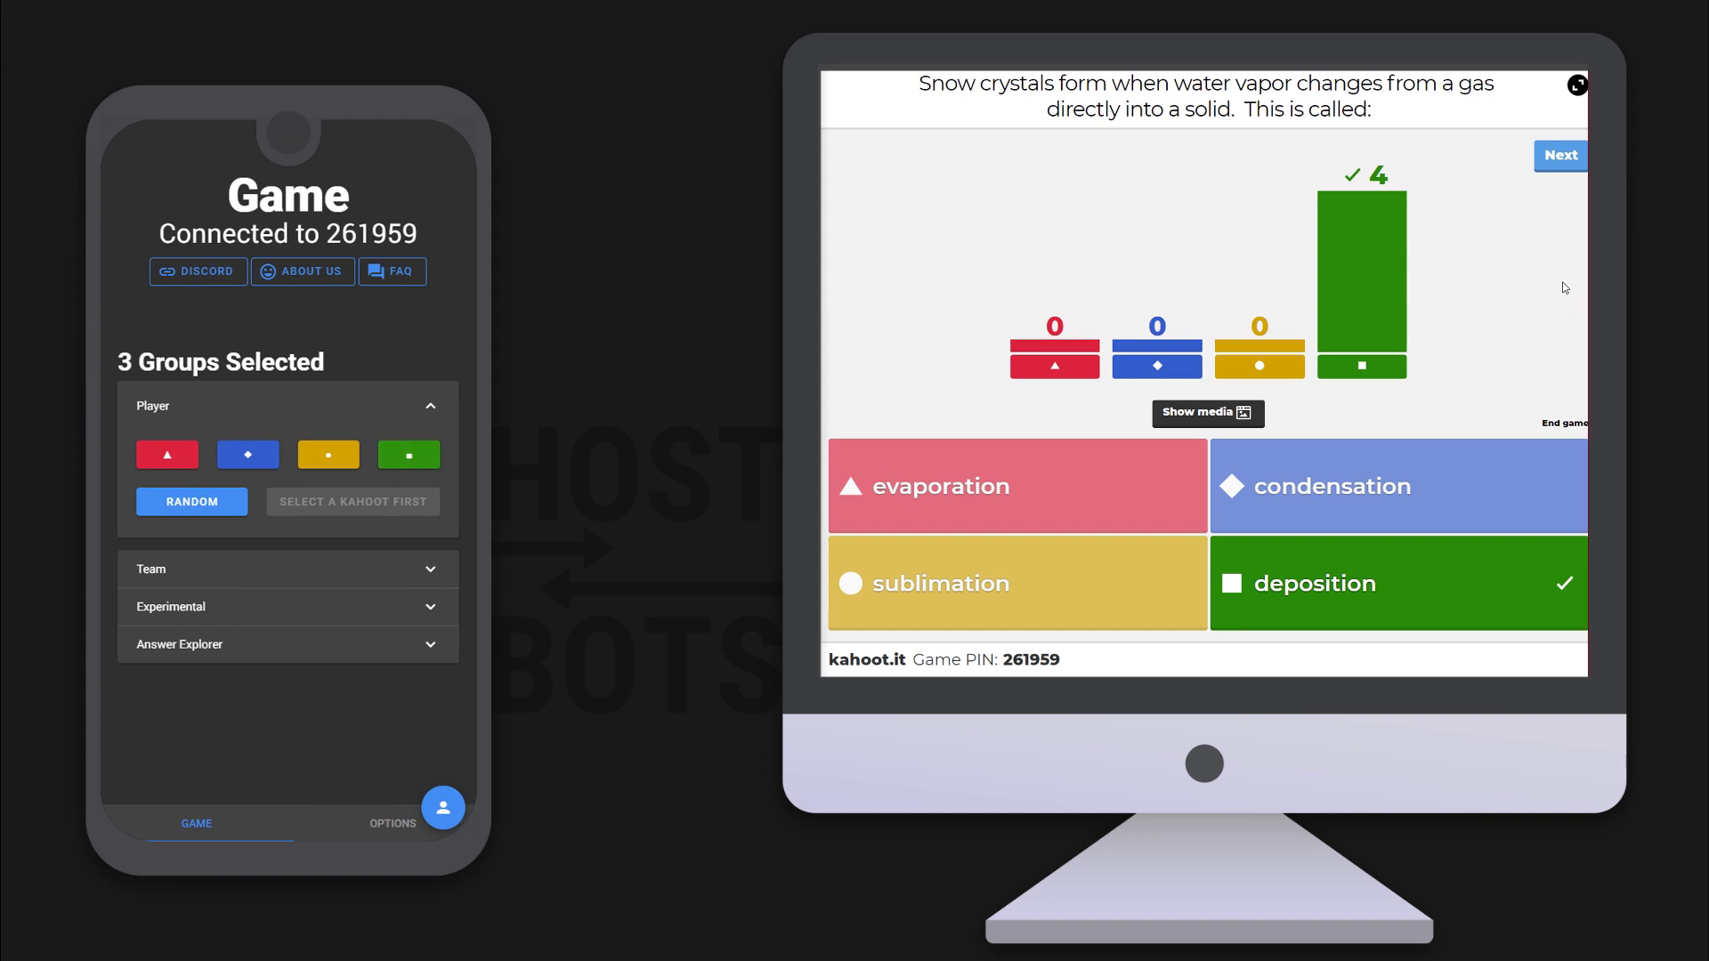
click(1560, 154)
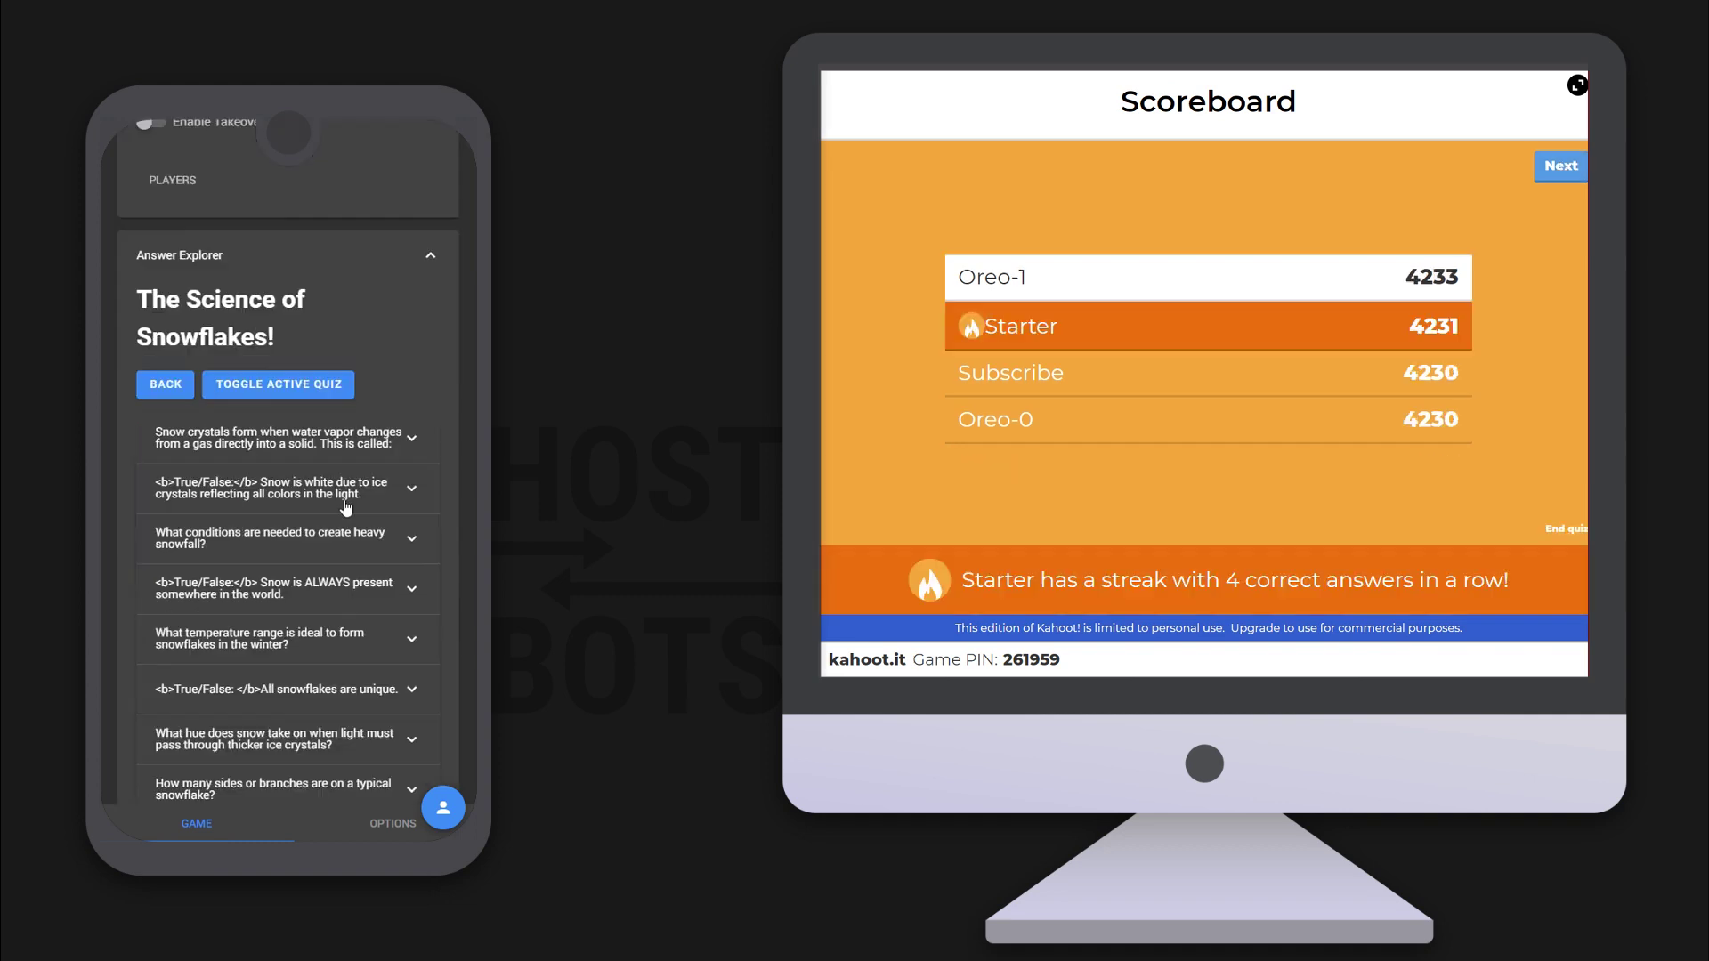
scroll(316, 508, down, 3)
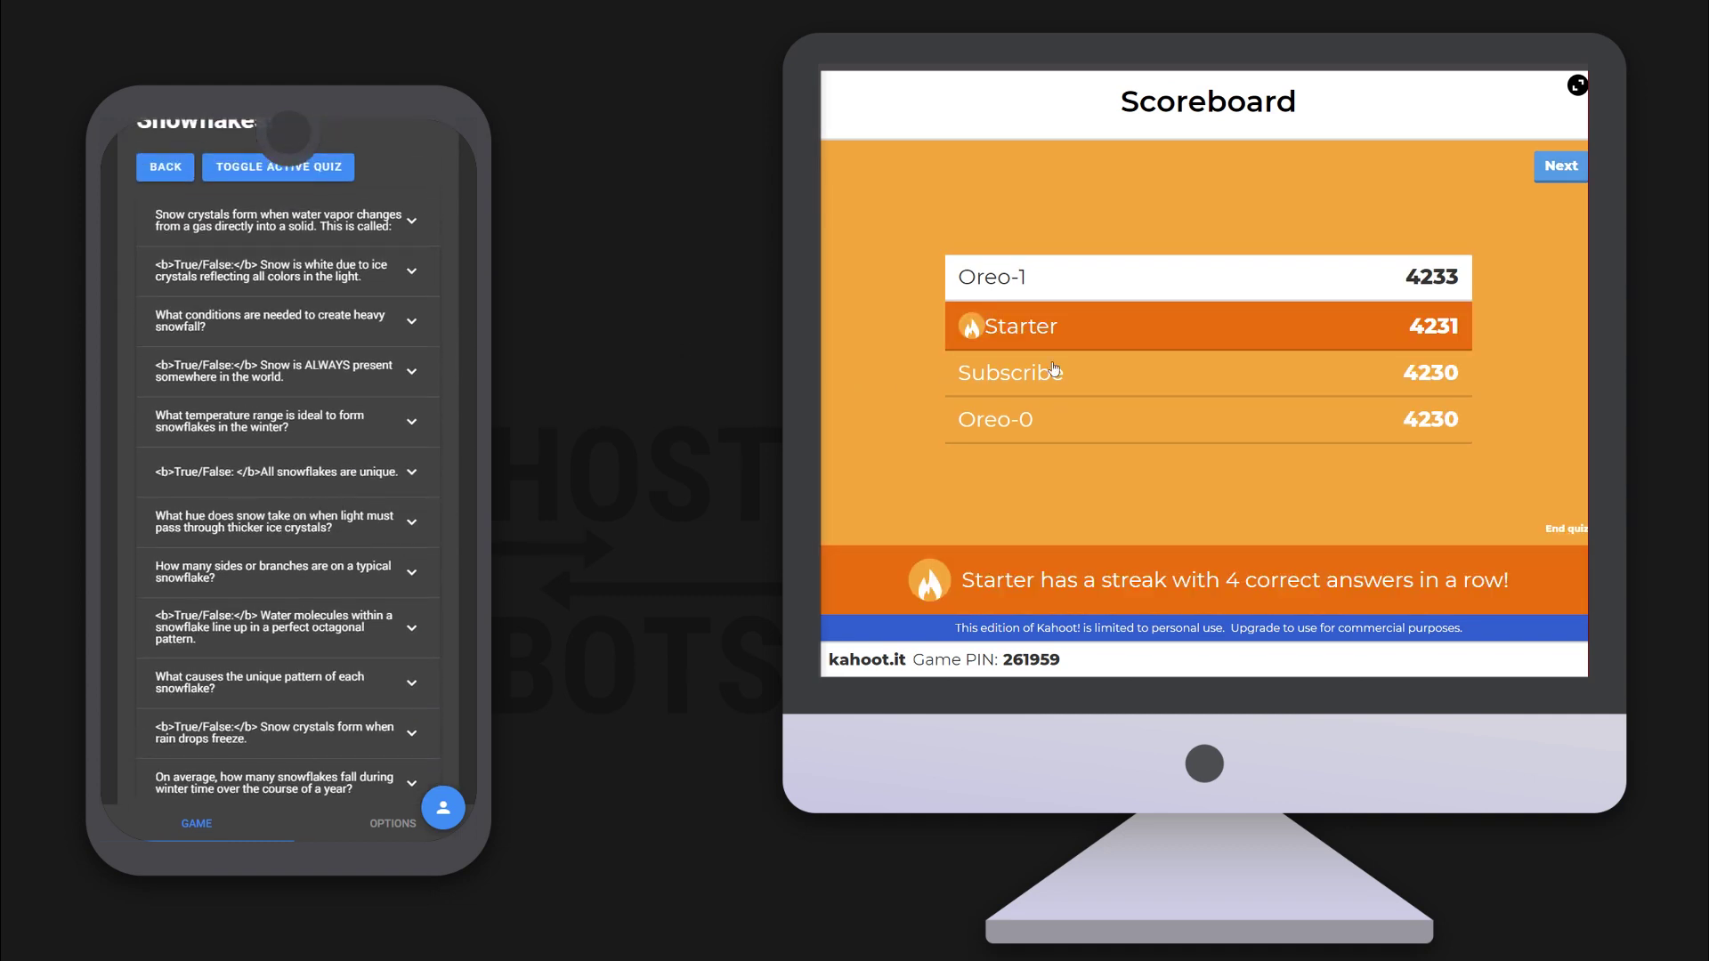
Step: Advance to the temperature-range question and submit its correct answer from all bots
click(1561, 167)
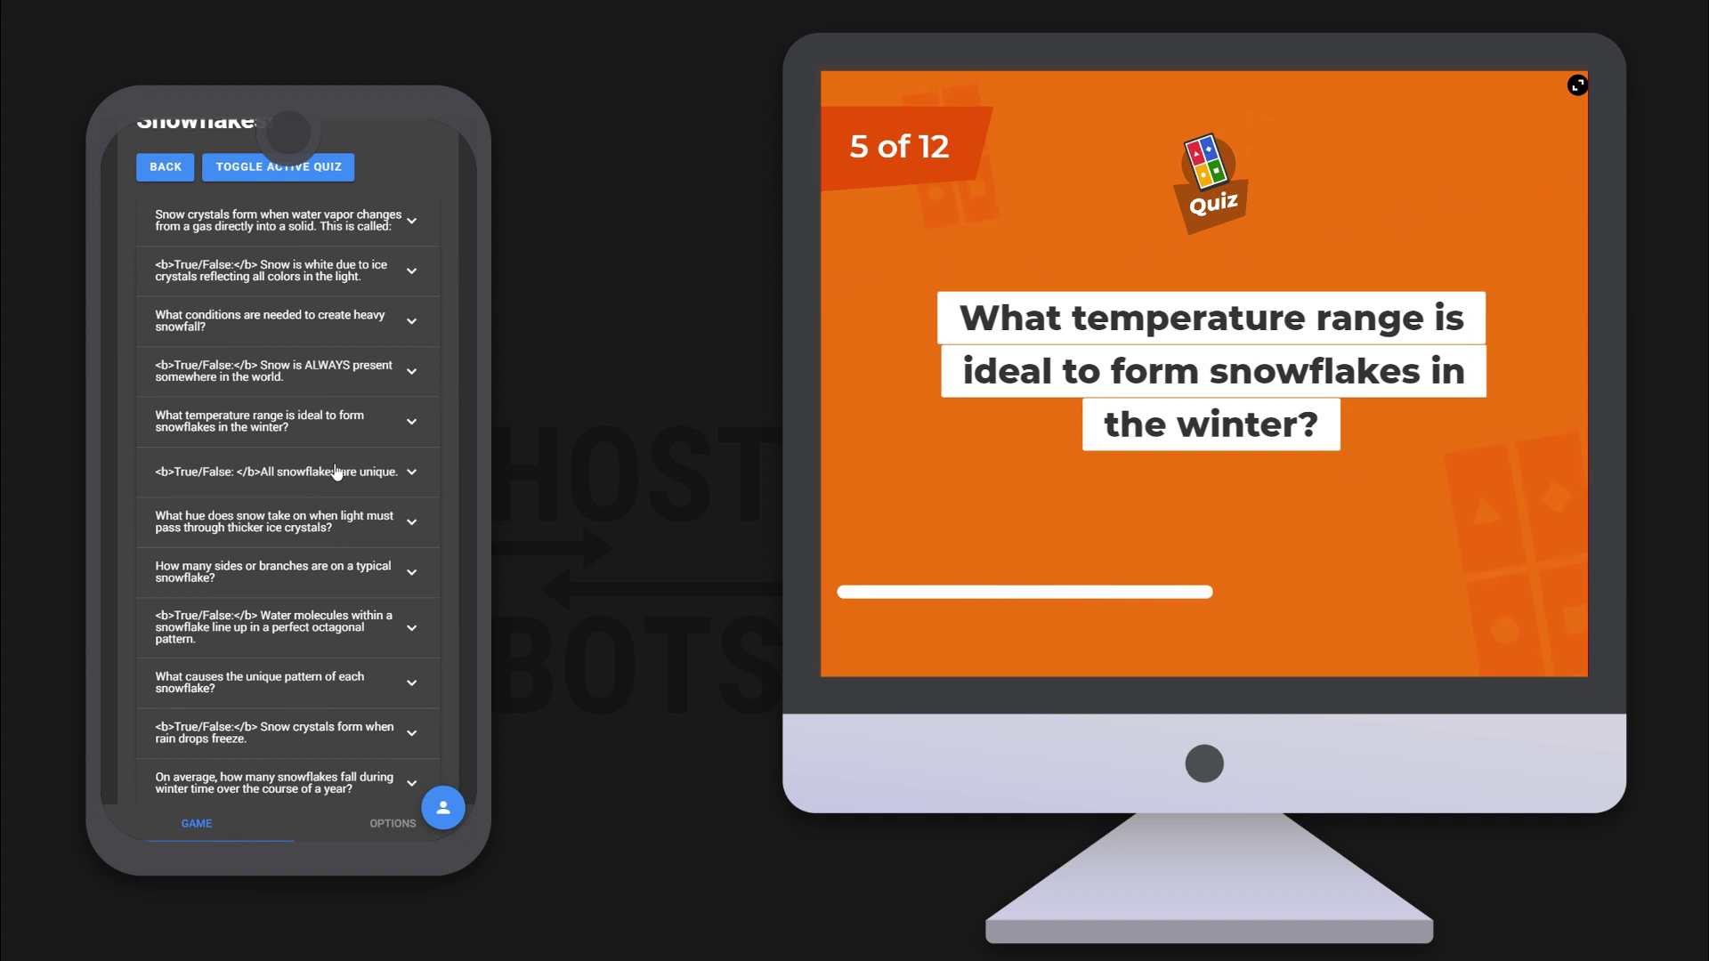
click(327, 421)
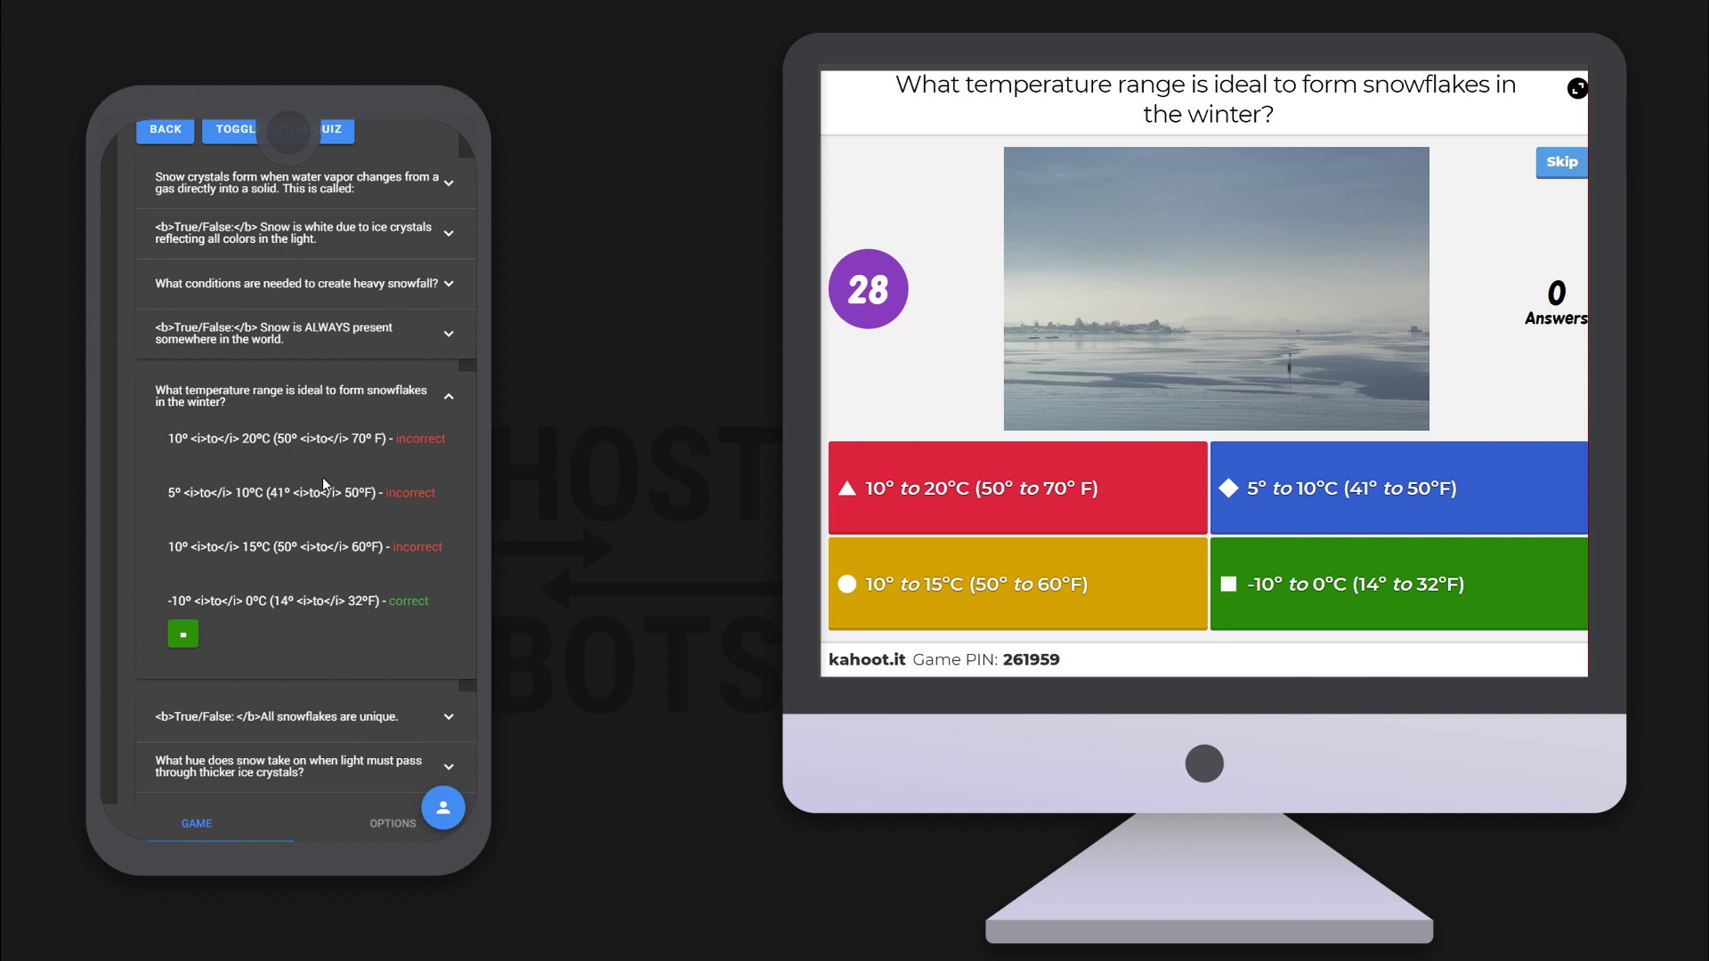
click(186, 636)
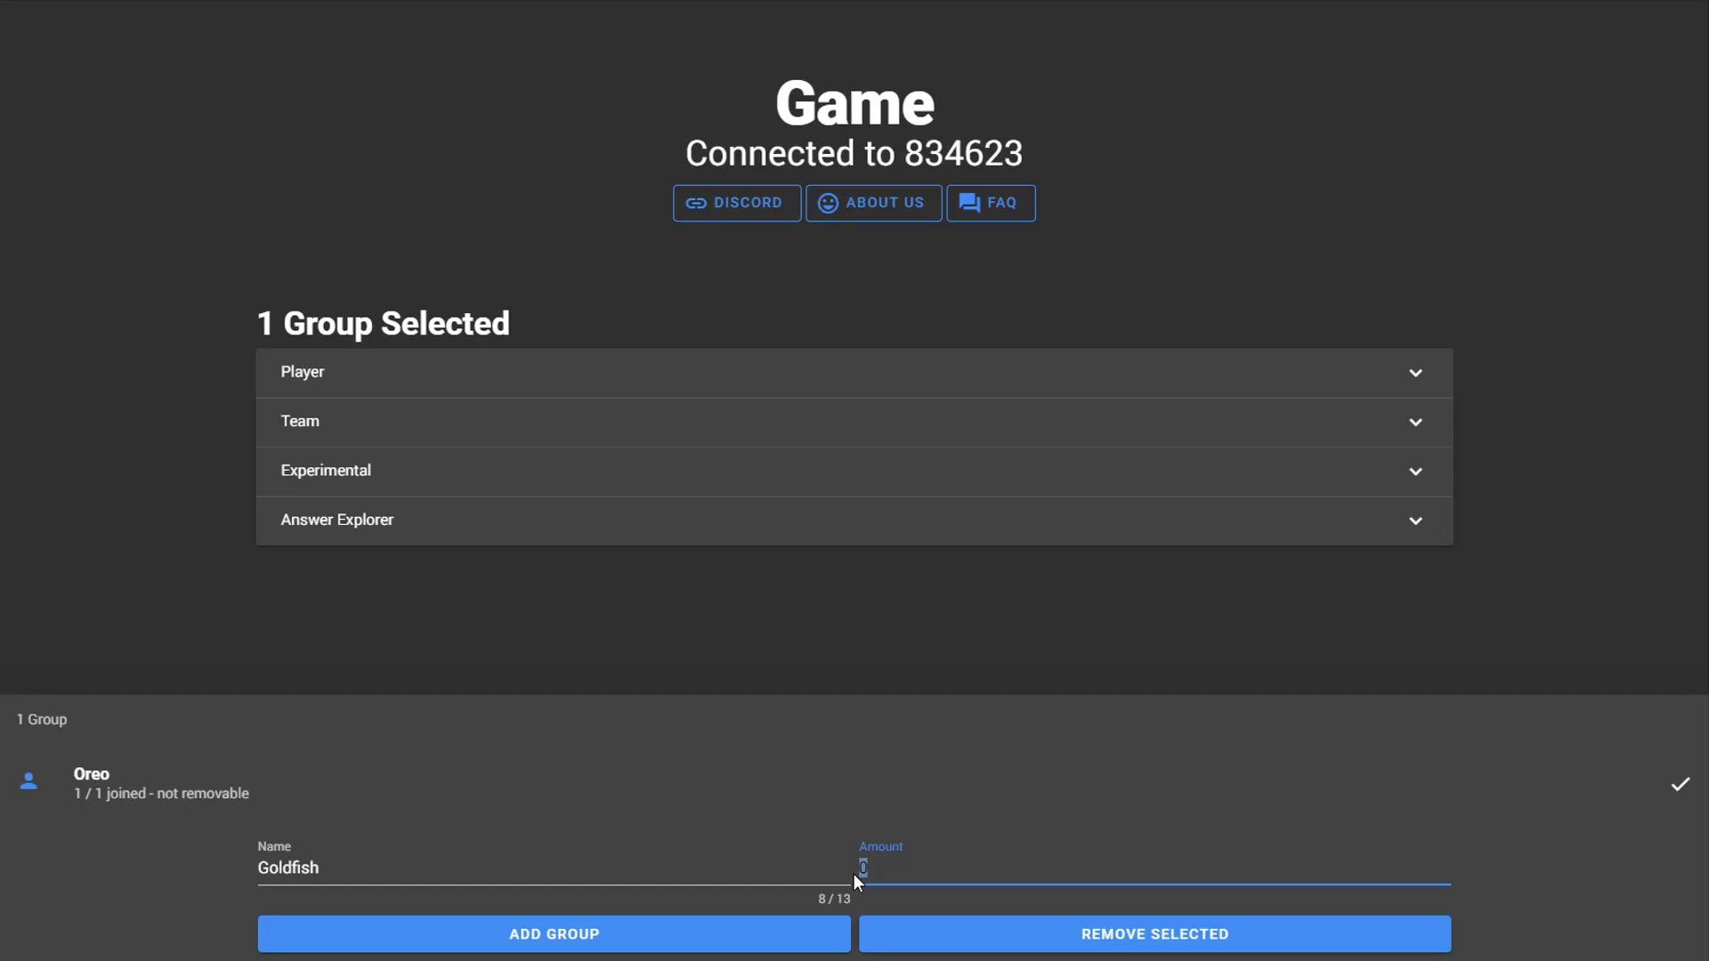
Step: Add the 150-bot Goldfish group so its bots fill the 834623 lobby
click(758, 939)
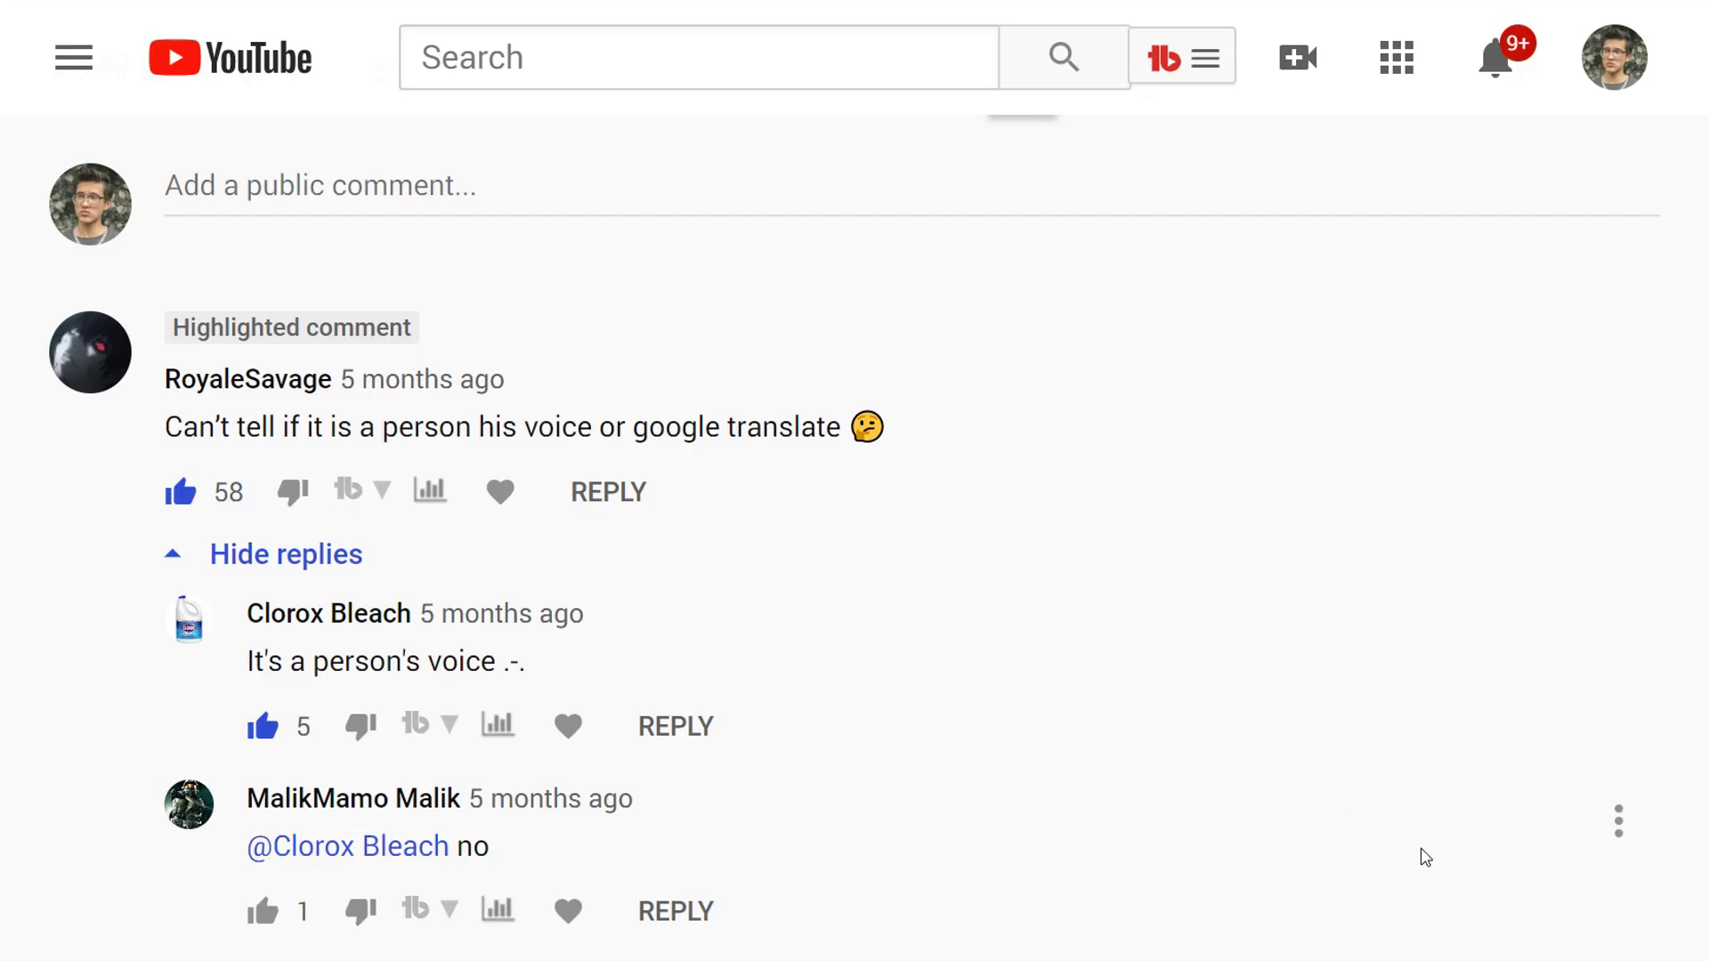
scroll(1442, 855, down, 1)
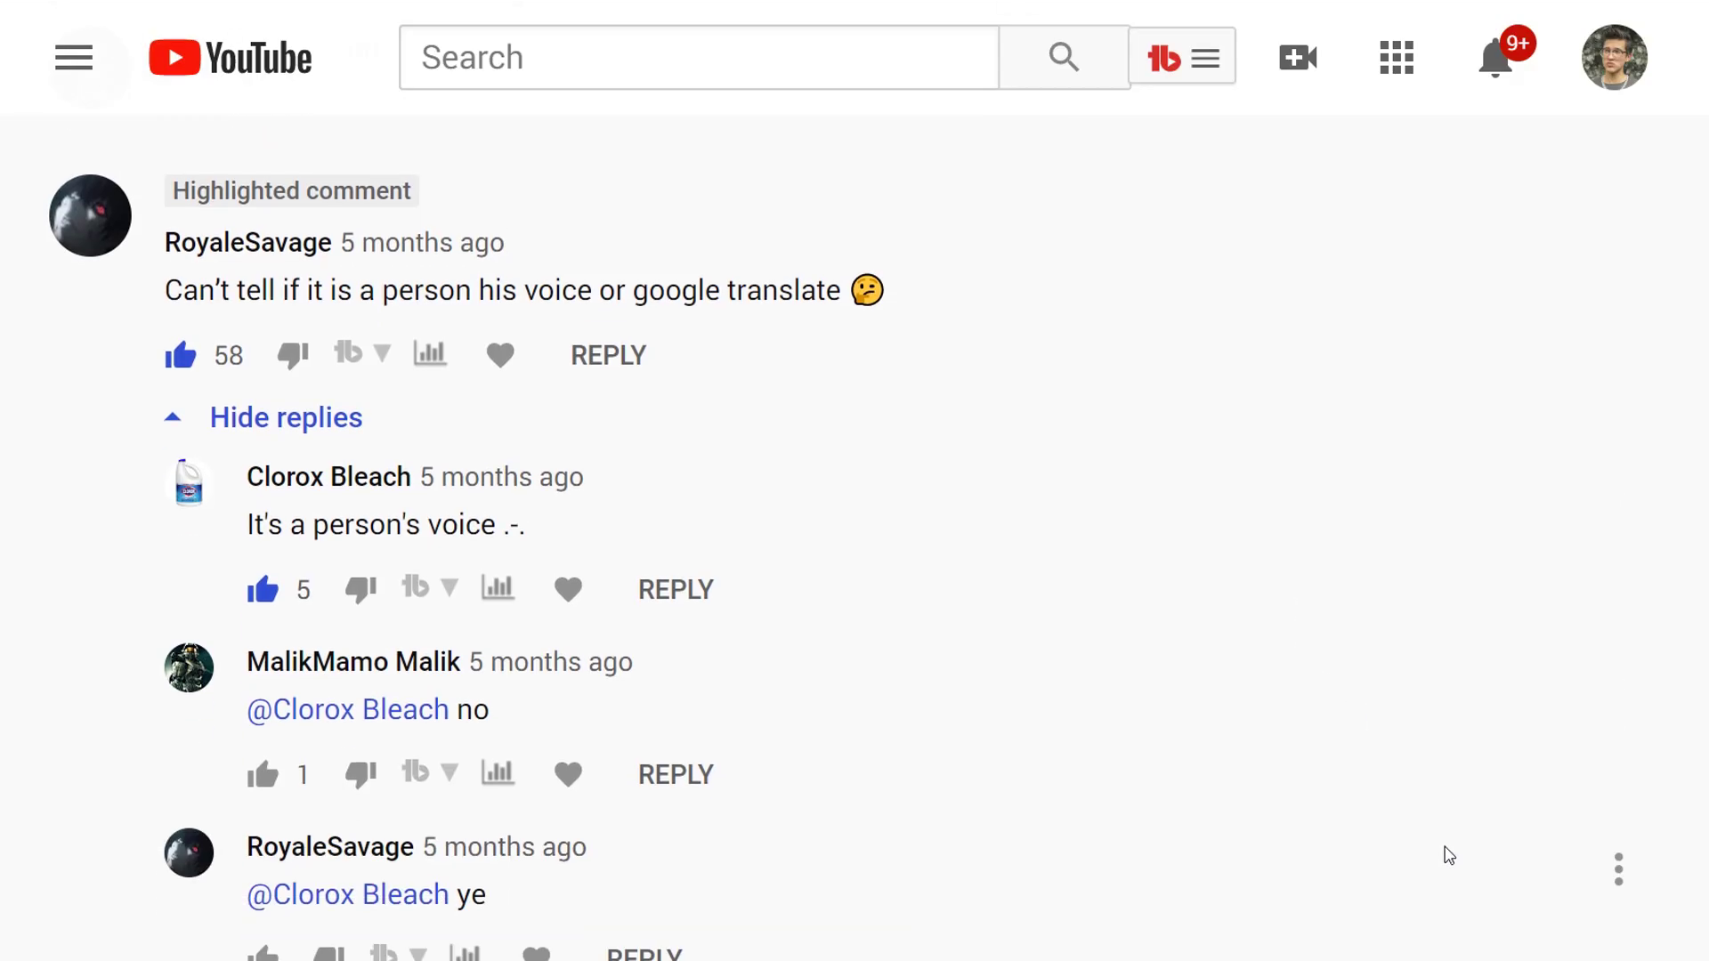
scroll(1449, 855, down, 2)
scroll(1448, 855, down, 2)
scroll(1449, 856, down, 2)
scroll(1449, 856, down, 2)
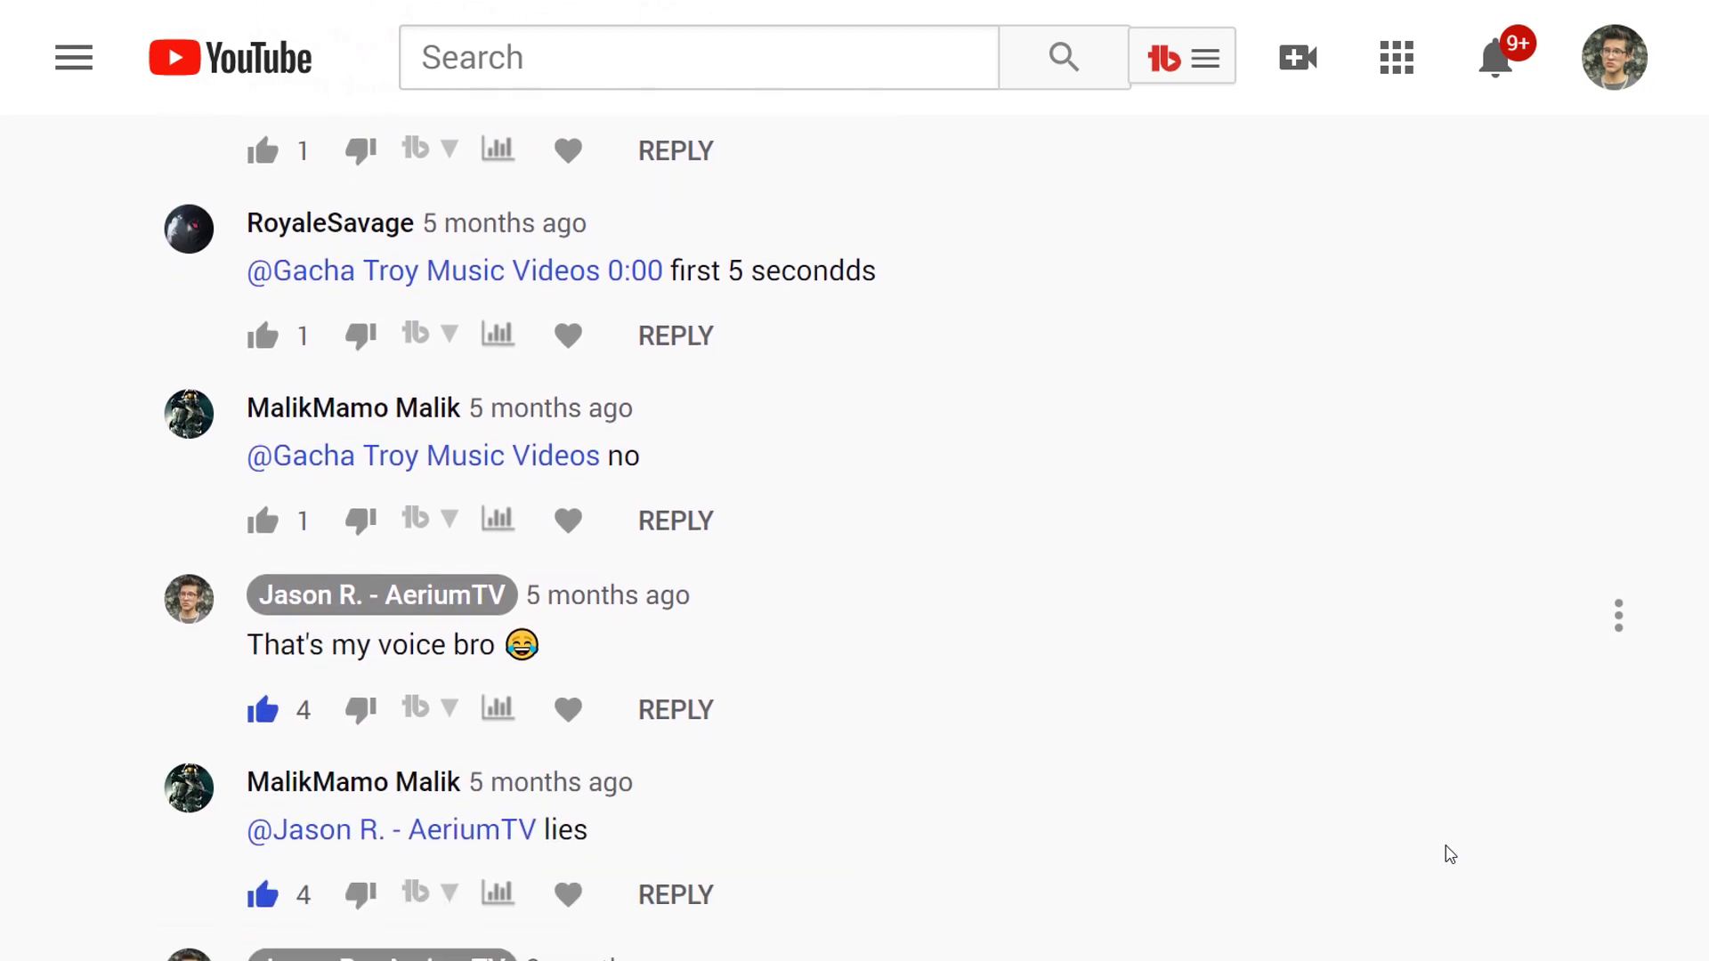
scroll(1448, 856, down, 1)
scroll(1449, 855, down, 1)
scroll(1448, 854, down, 1)
scroll(1449, 854, down, 1)
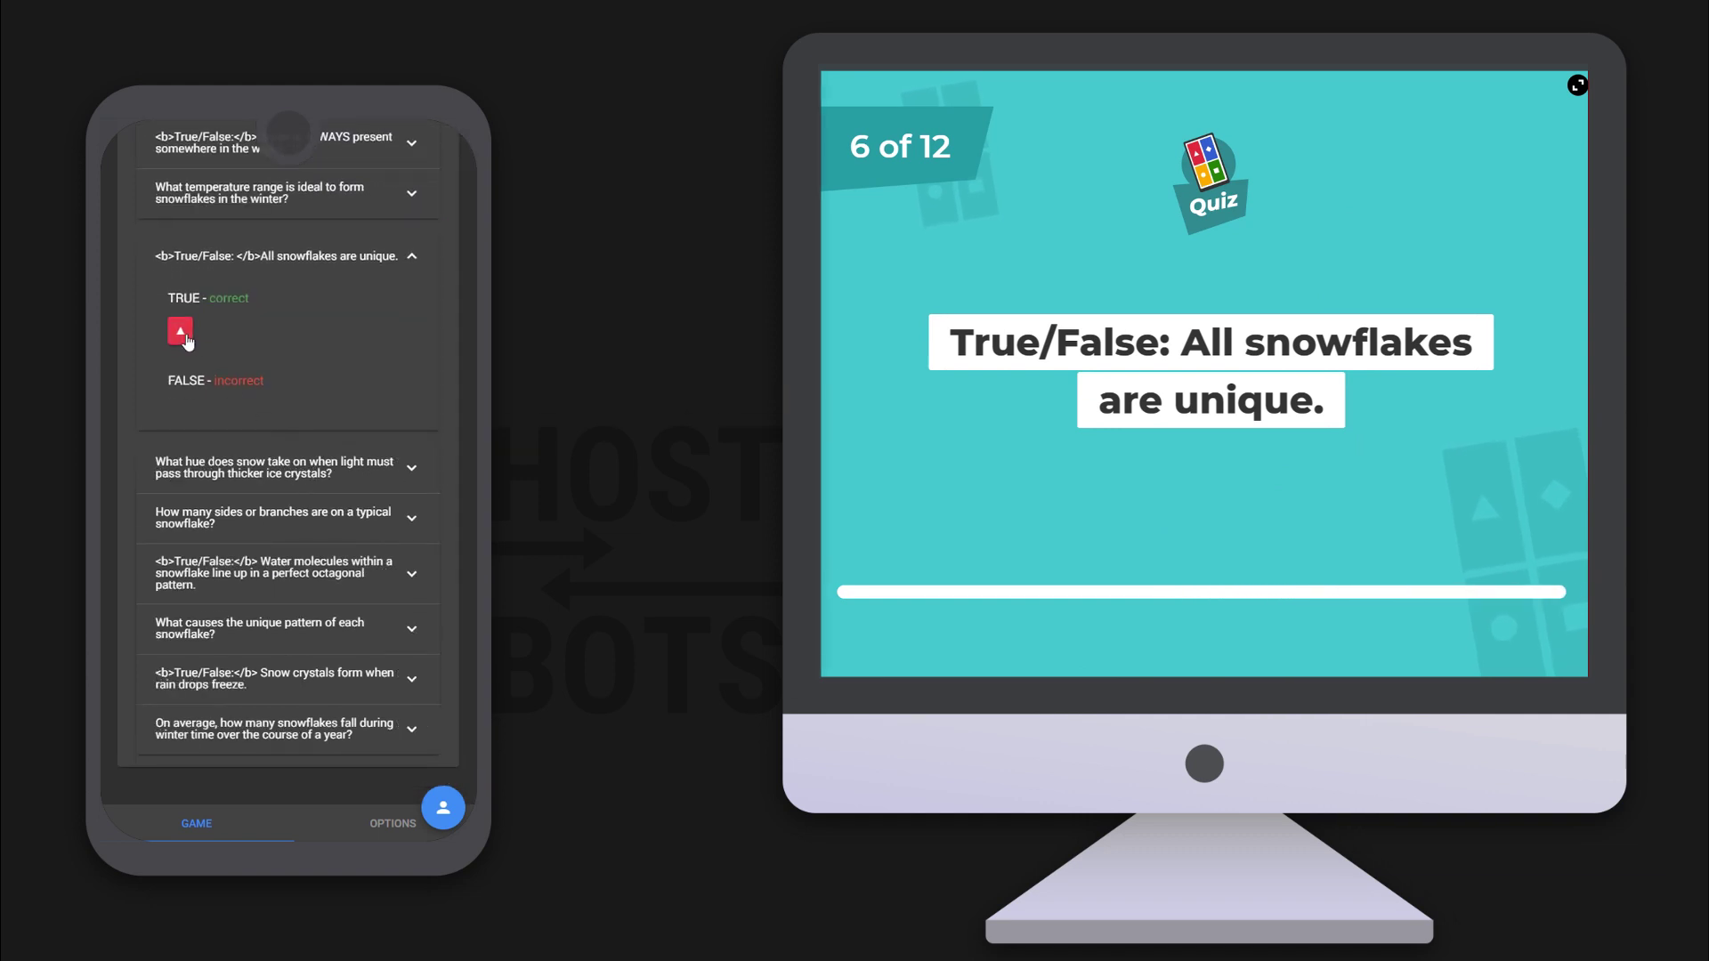
Step: Submit TRUE from every bot on the unique-snowflakes question
click(180, 331)
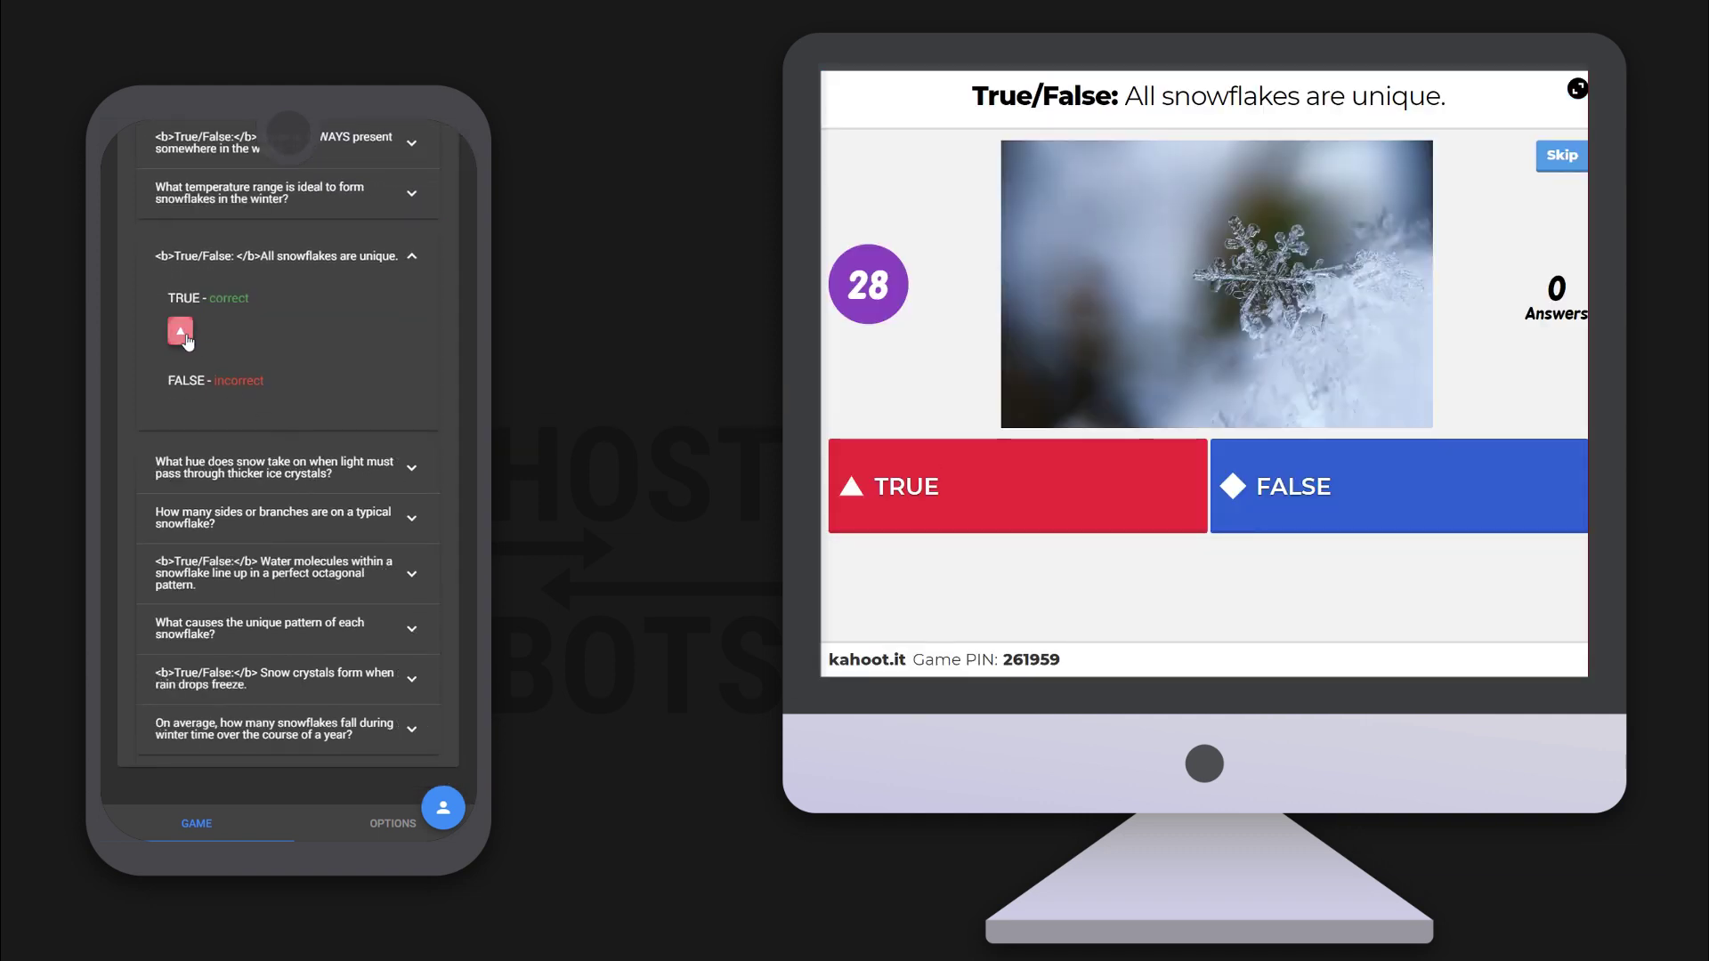